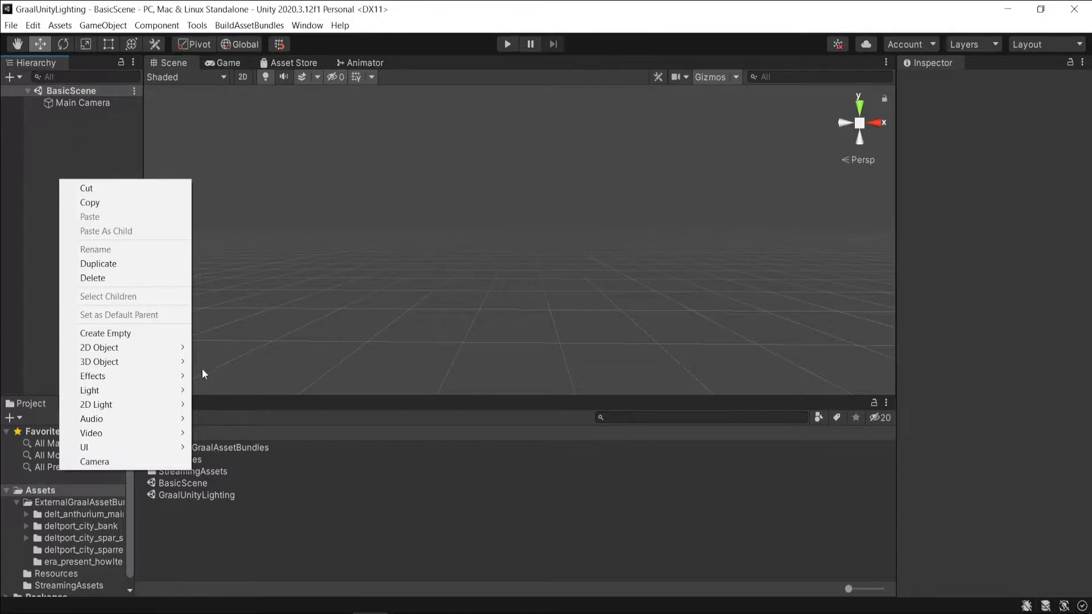
Add a 3D sphere to BasicScene and open the Animation window.
left_click(219, 376)
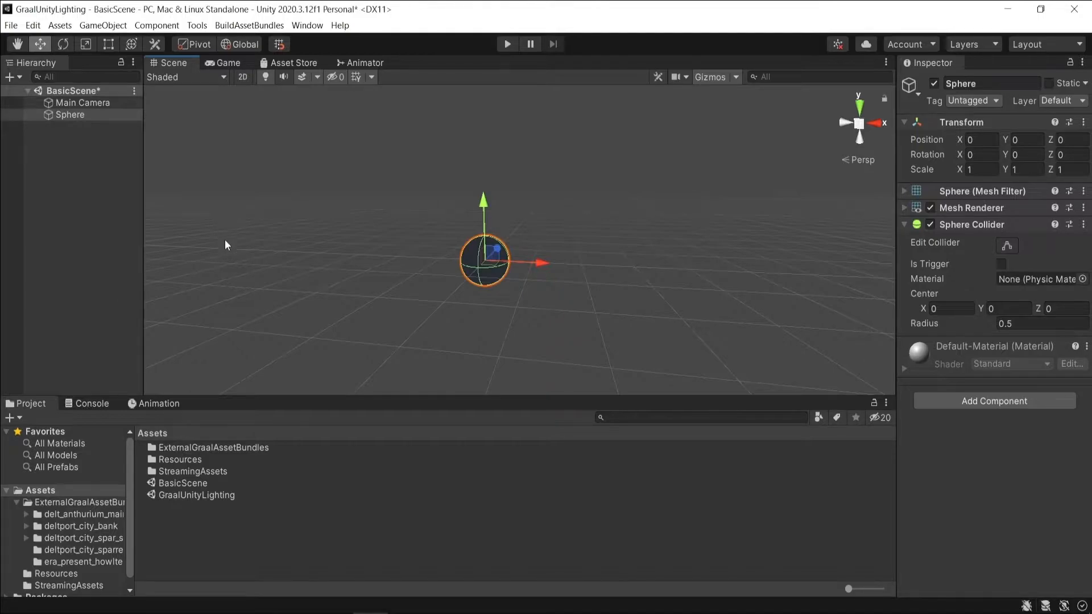
left_click(301, 29)
mouse_move(375, 244)
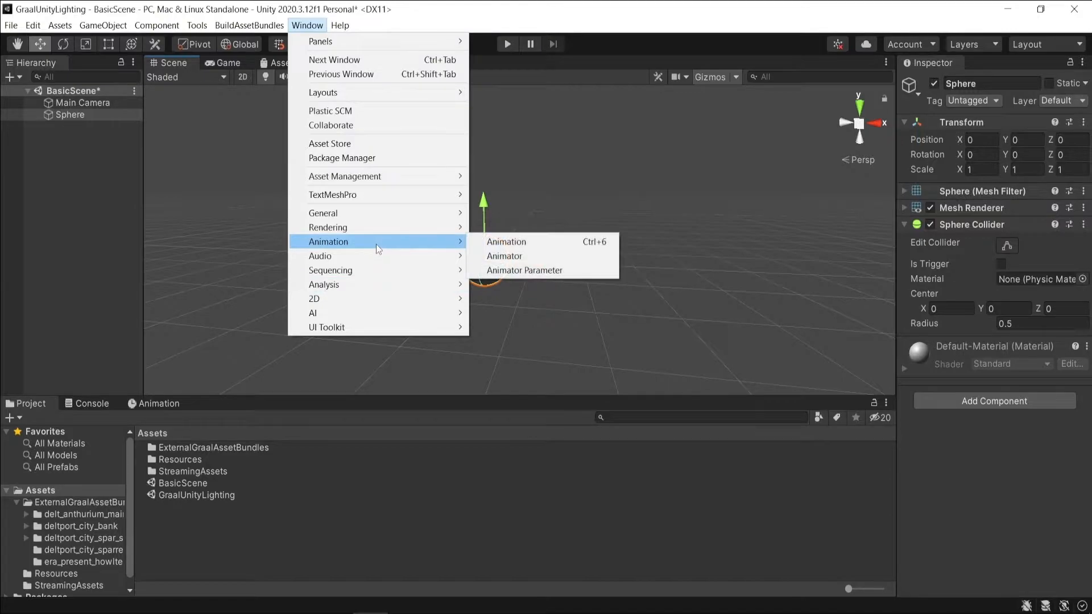
left_click(480, 242)
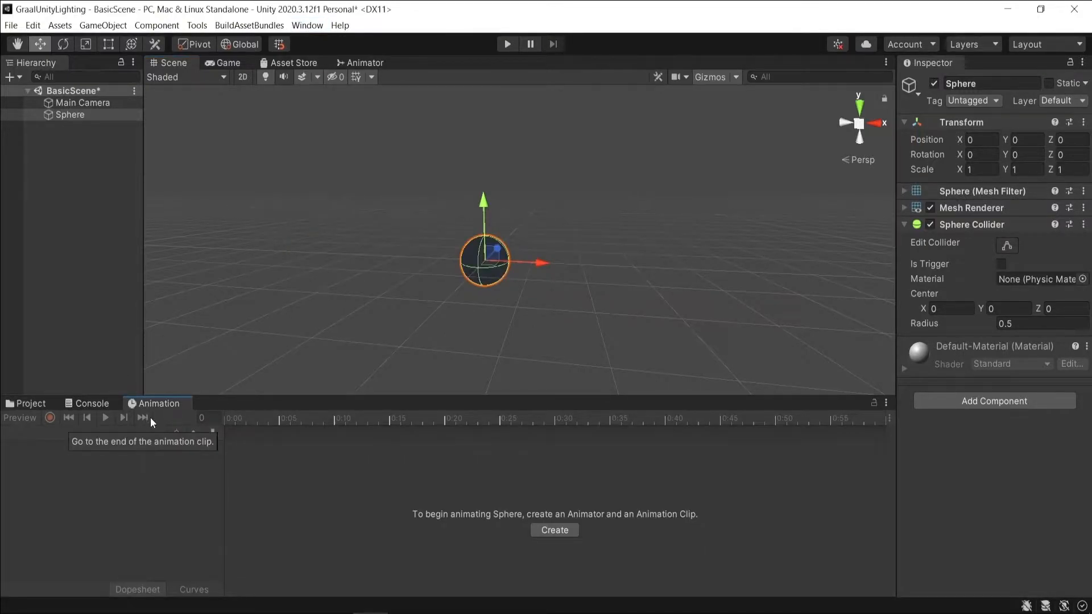
Create an animation clip for the sphere named backandforth in the AnimationTest folder.
left_click(67, 115)
left_click(554, 535)
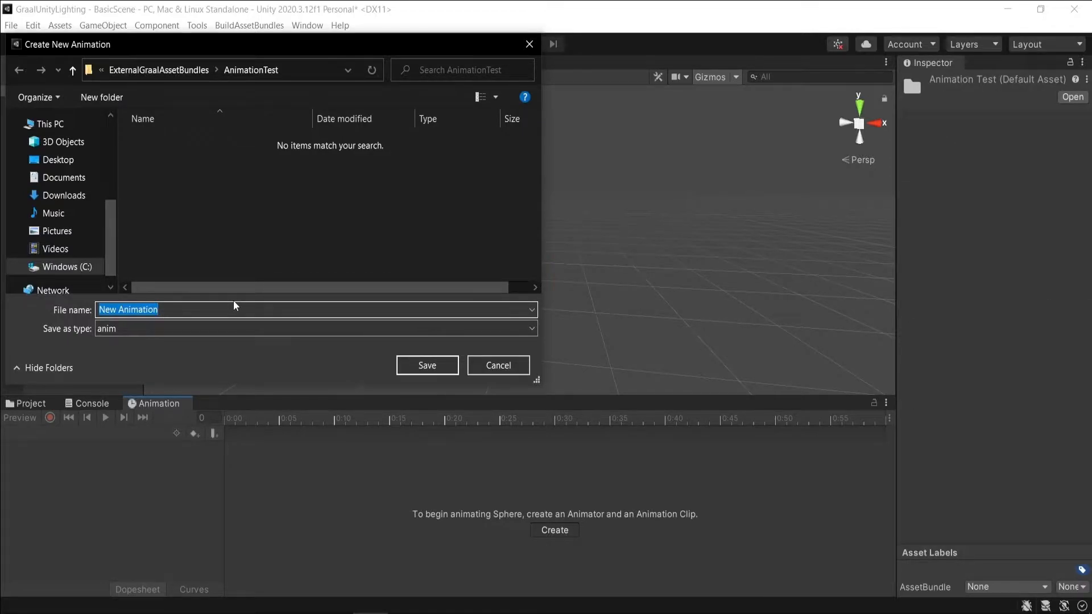
type("backa")
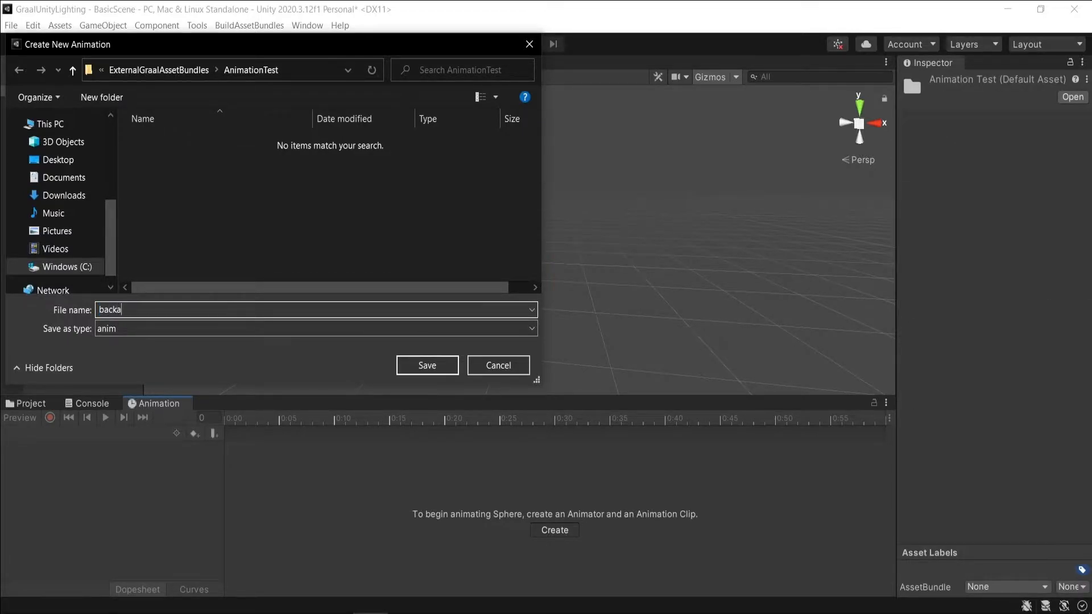
type("ndforth")
left_click(404, 367)
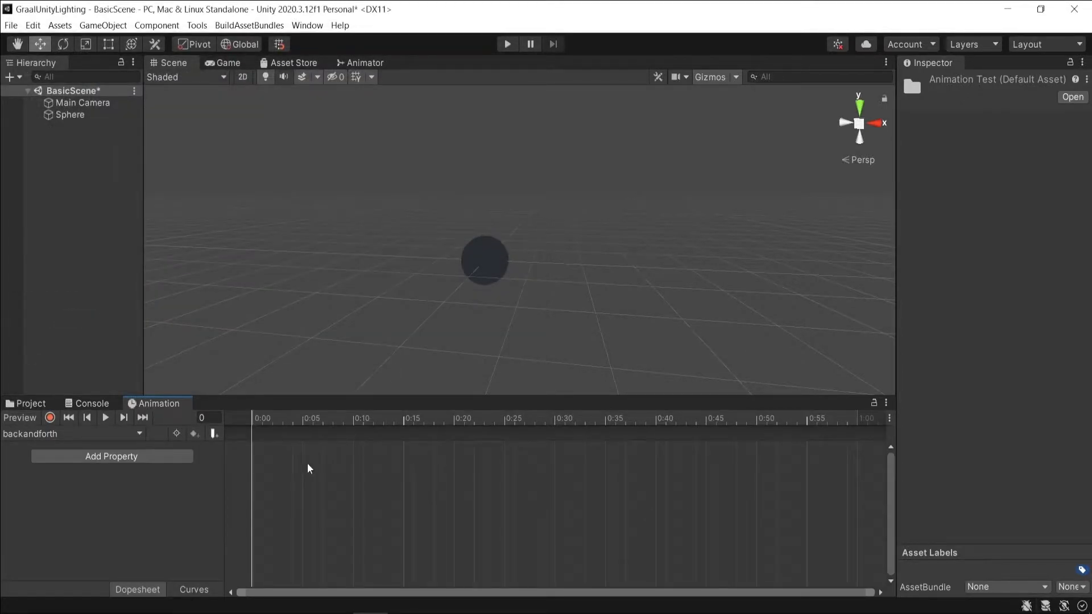
Add the sphere's Transform Position as an animated property of the backandforth clip.
left_click(486, 273)
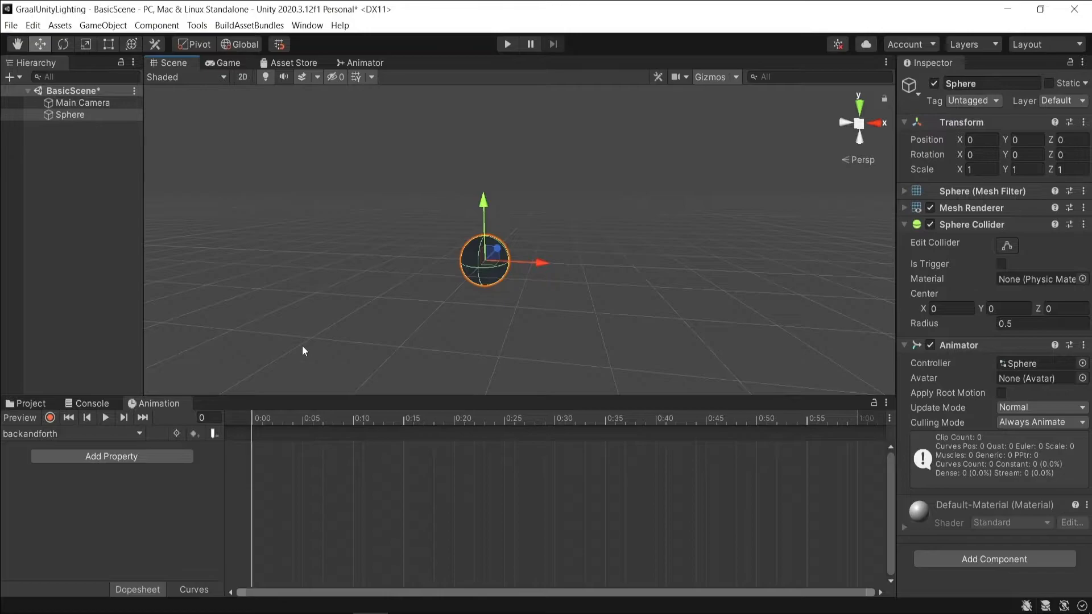
left_click(168, 456)
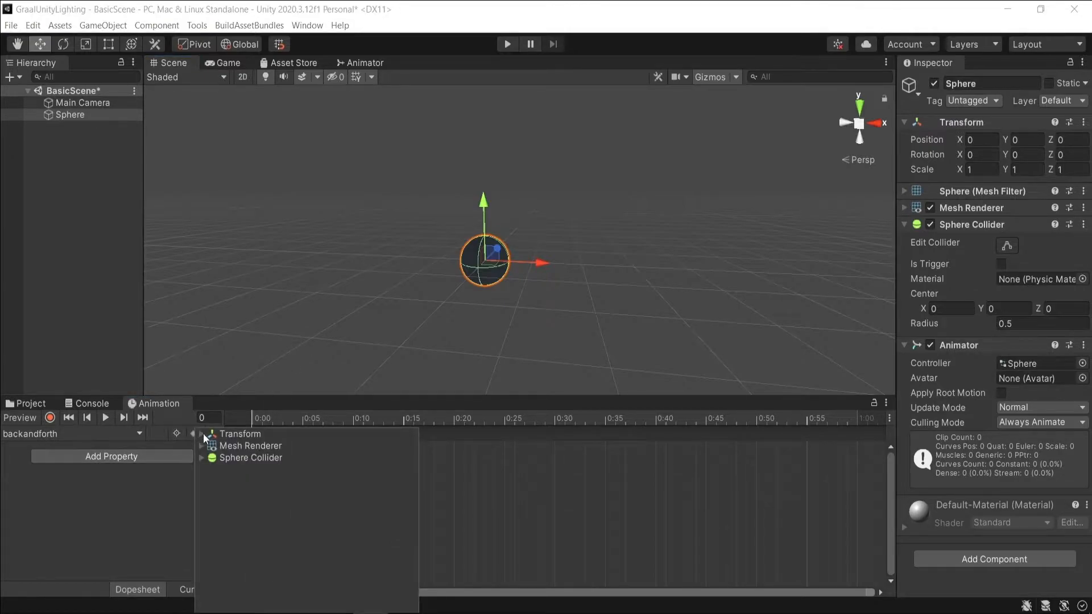
left_click(133, 482)
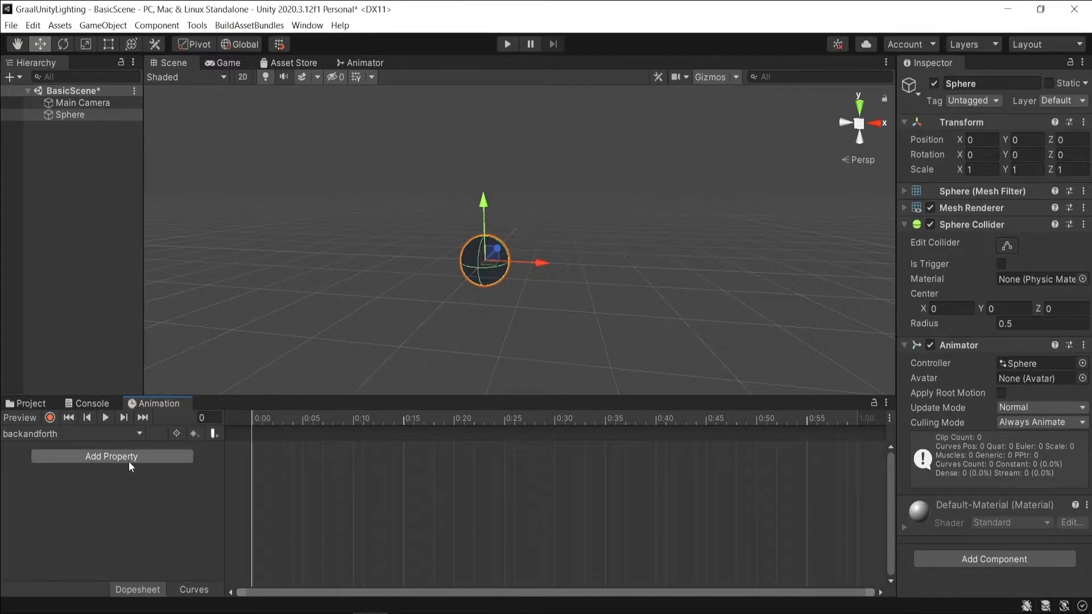
left_click(128, 459)
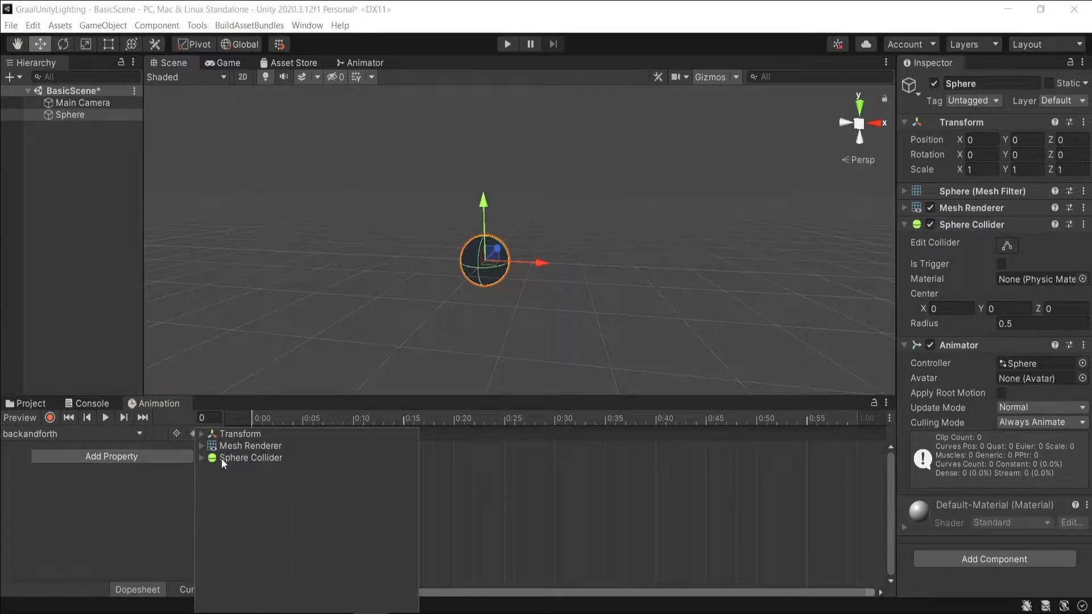
left_click(202, 434)
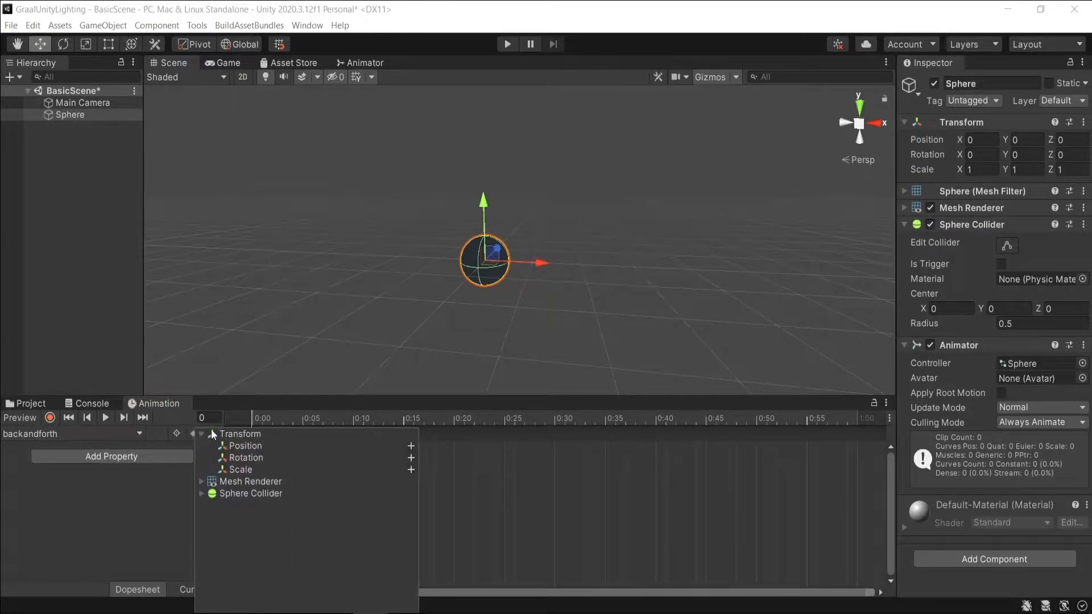
left_click(410, 447)
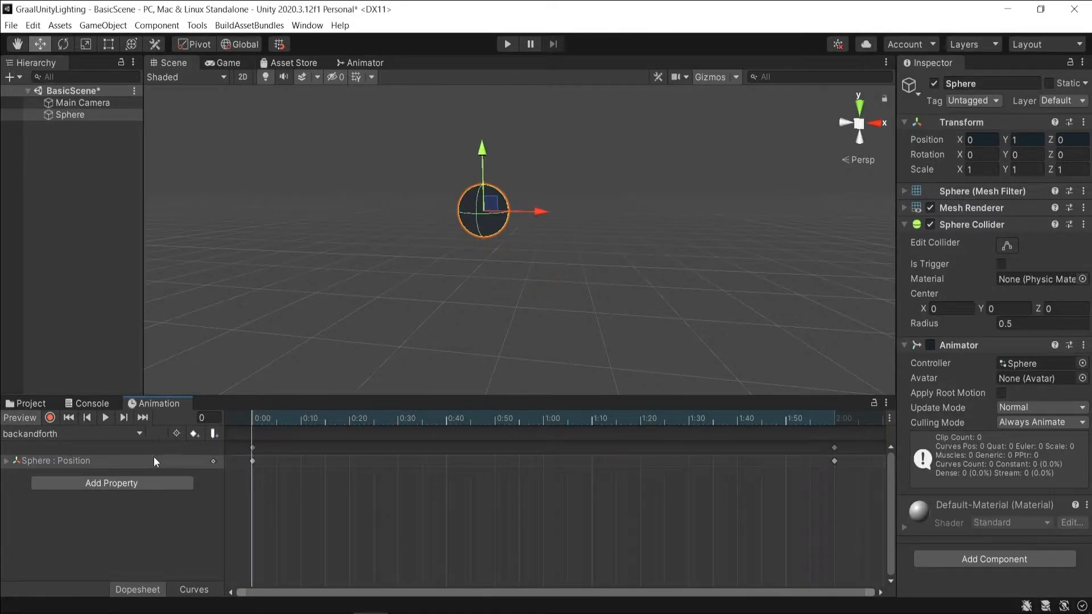
Start recording keyframes and set the sphere's Y position to 0 at frame 0.
left_click(50, 418)
left_click_drag(251, 418, 215, 388)
left_click(1021, 140)
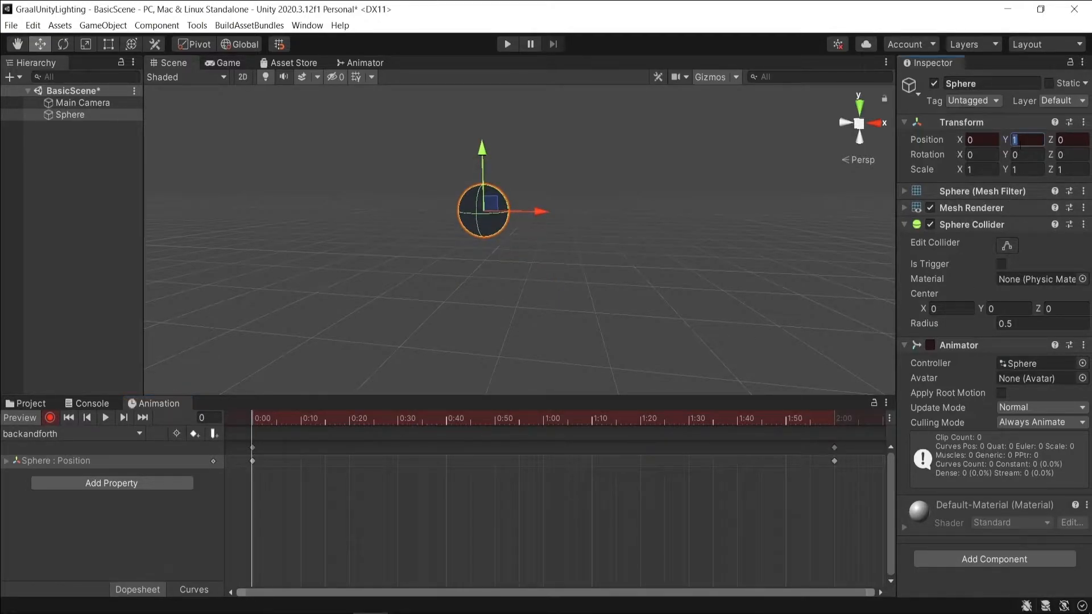
type("0")
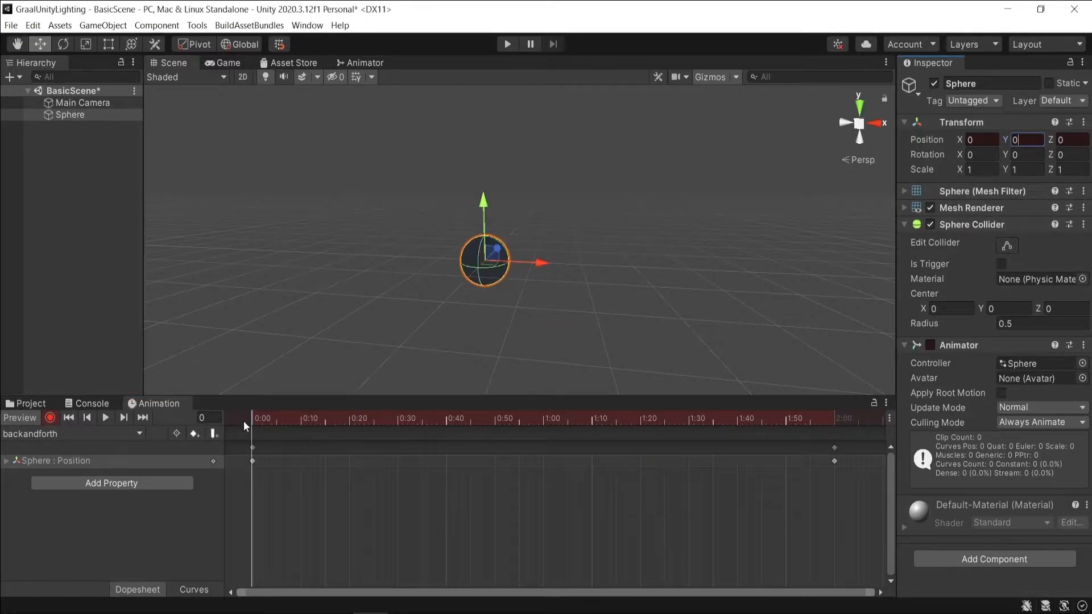
Key the sphere's Y position at 2 on the 1:00 mark and preview the animation.
left_click_drag(258, 421, 543, 416)
left_click(1033, 141)
type("2")
left_click(105, 418)
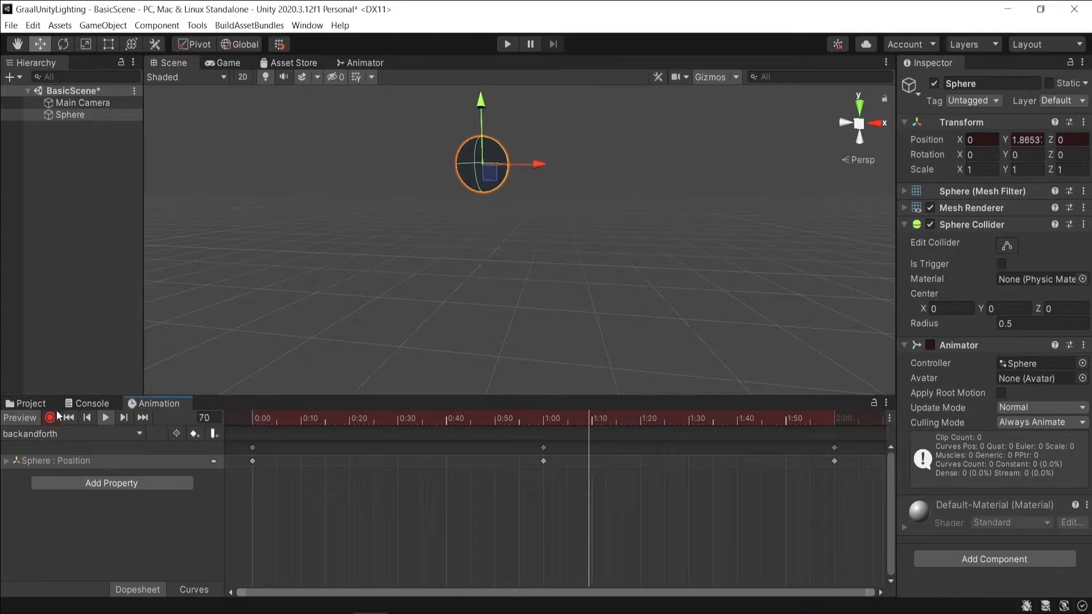
Create a second clip named triangle in the AnimationTest folder and add the sphere's Transform Position property to it.
left_click(105, 433)
left_click(75, 465)
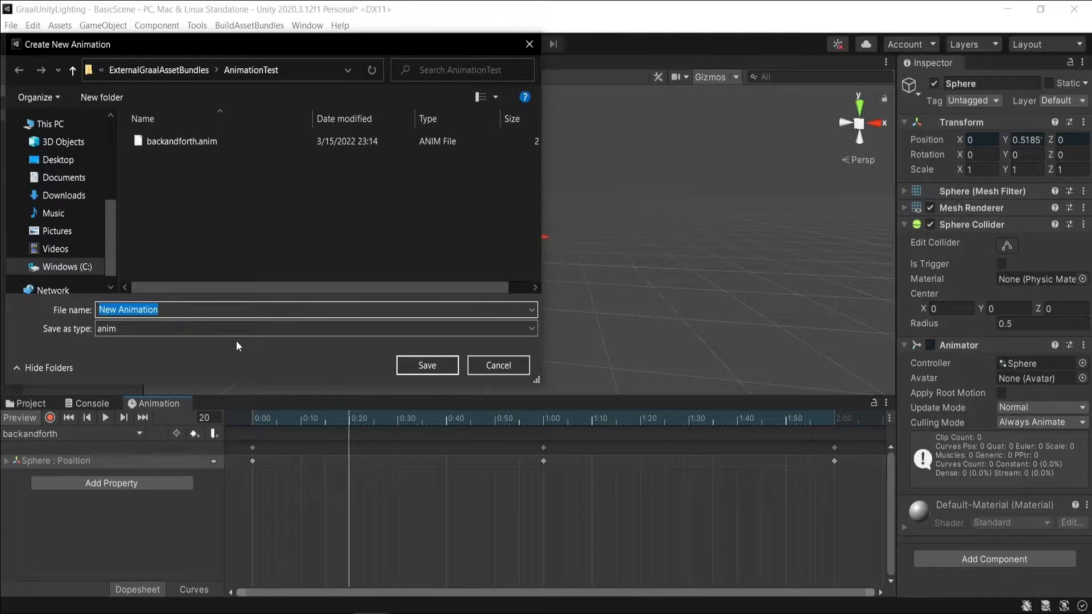
type("Triangle")
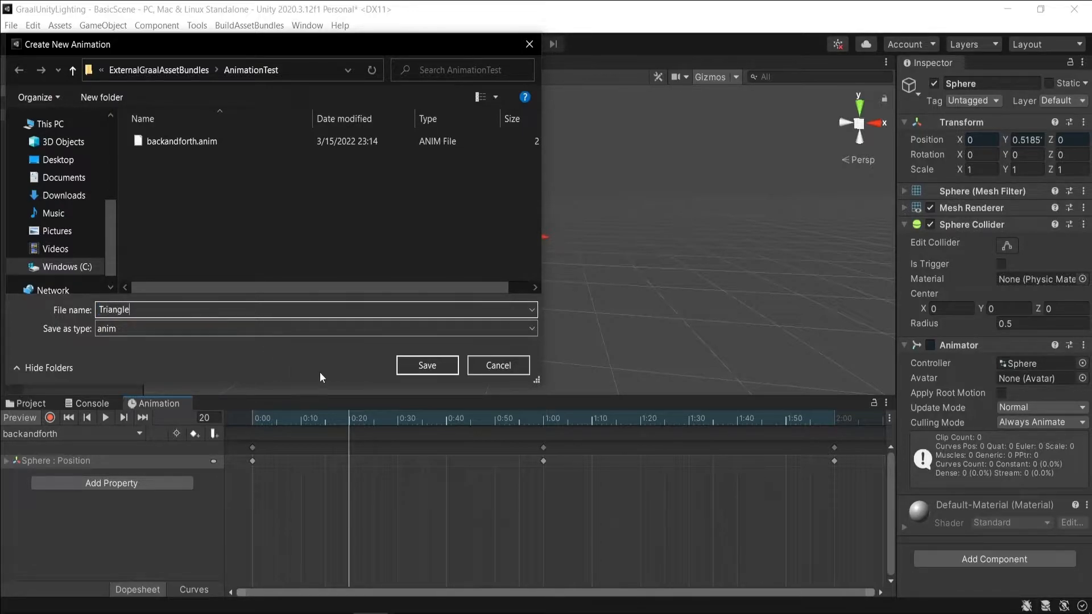
key("Return")
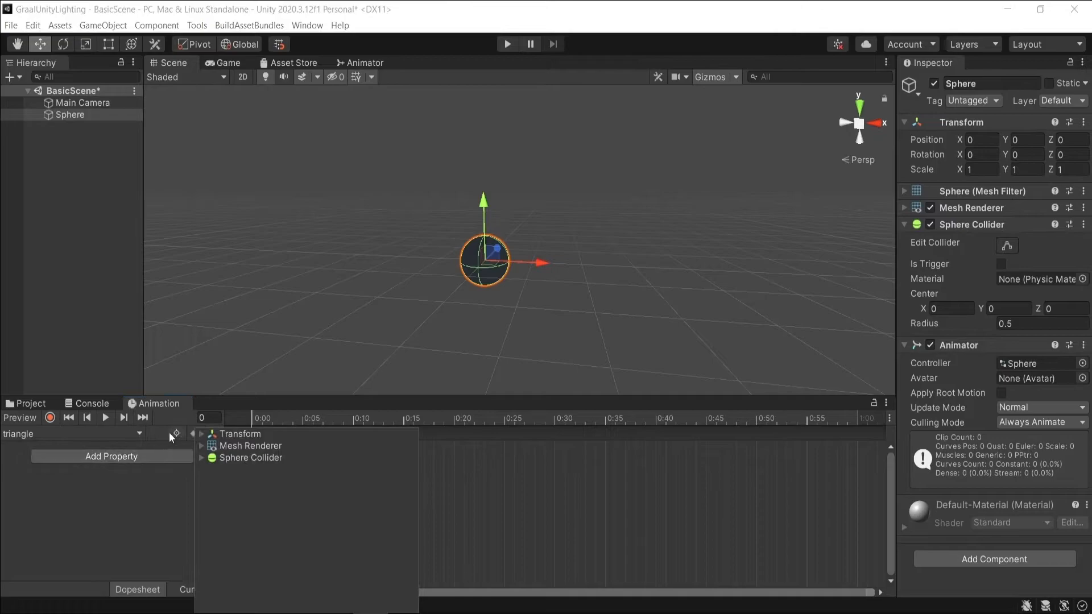
left_click(200, 435)
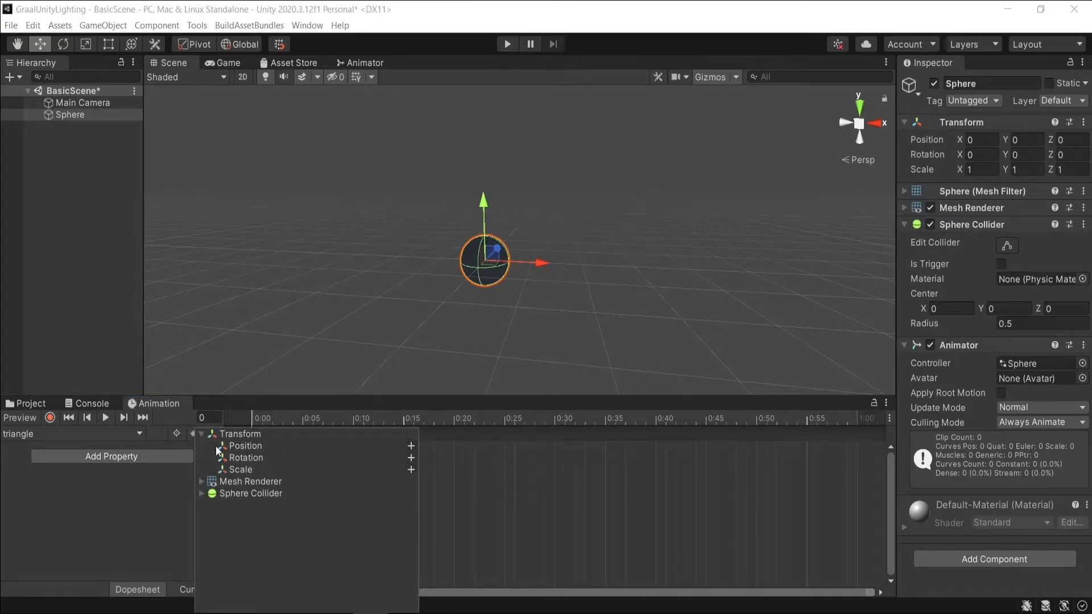
left_click(409, 448)
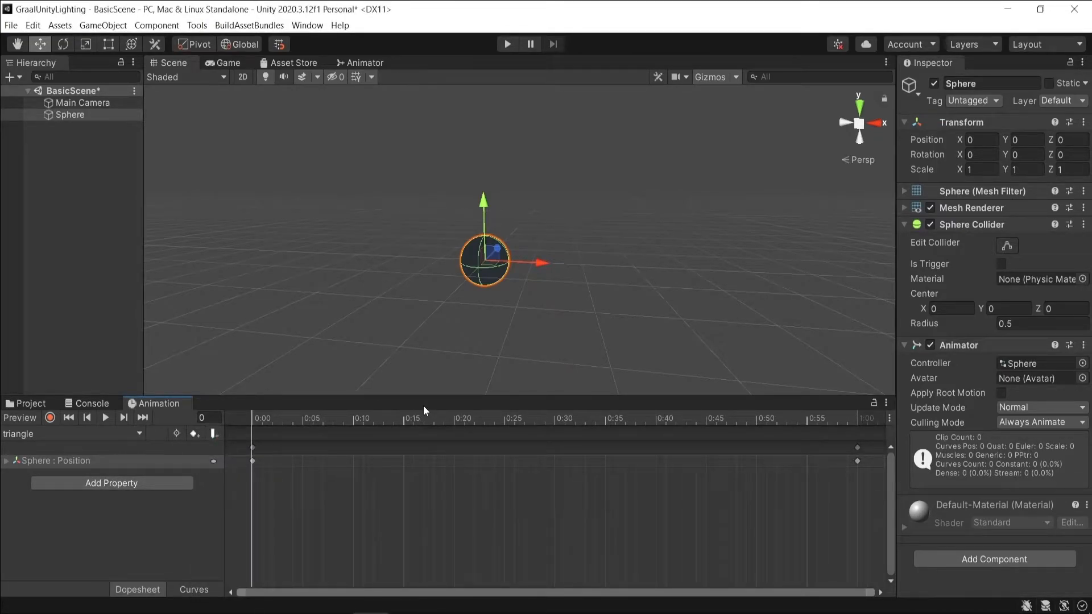
Record X position keyframes for the triangle clip: -1 at frame 10 and 1 at frame 20.
left_click(50, 418)
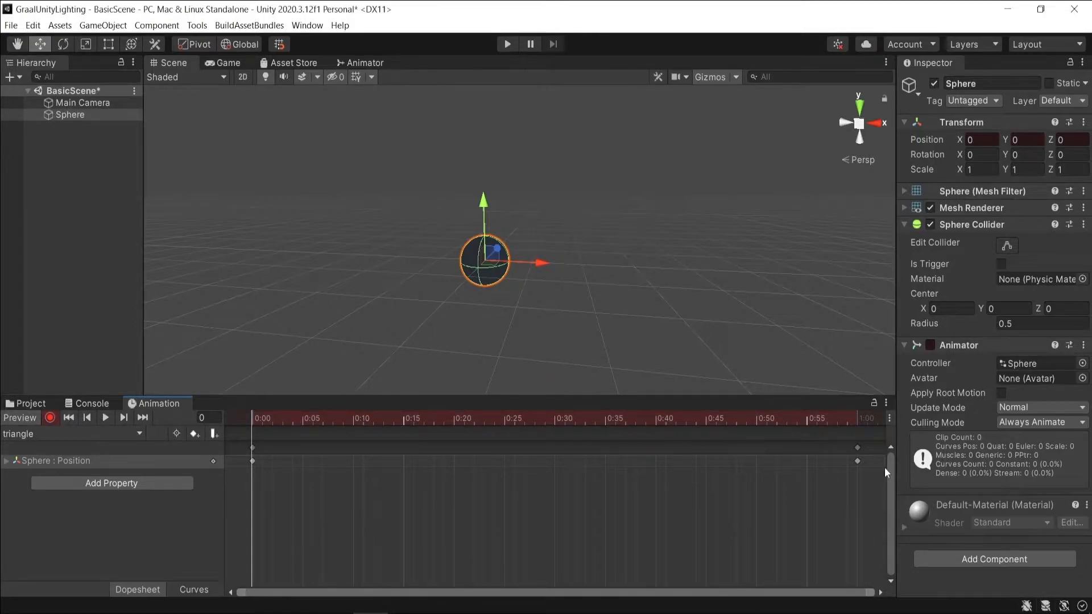
left_click_drag(254, 420, 351, 449)
left_click(981, 139)
type("-1")
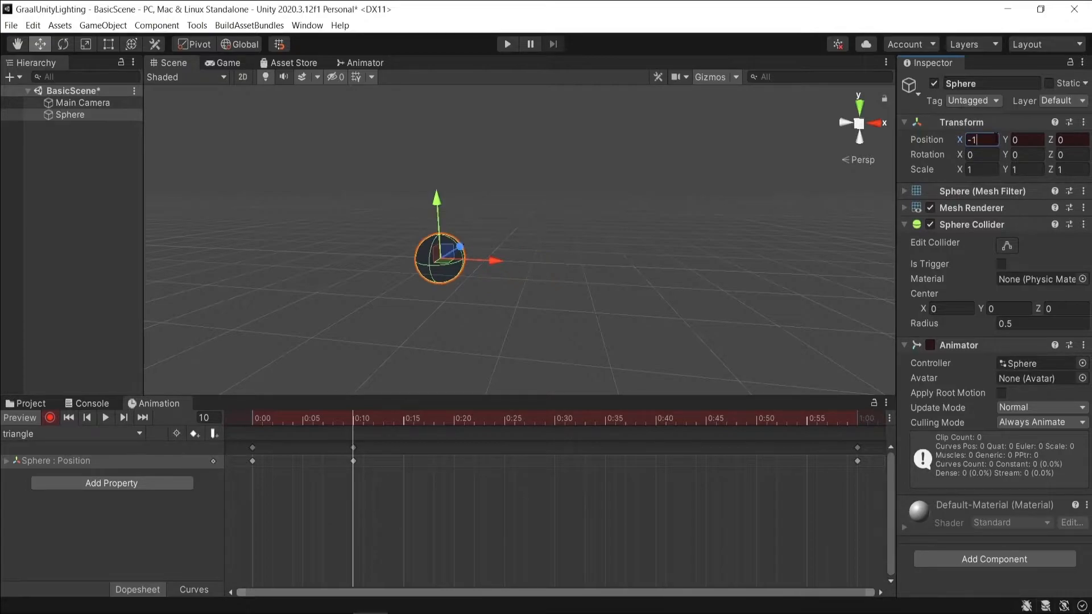
left_click_drag(348, 422, 453, 432)
left_click(981, 140)
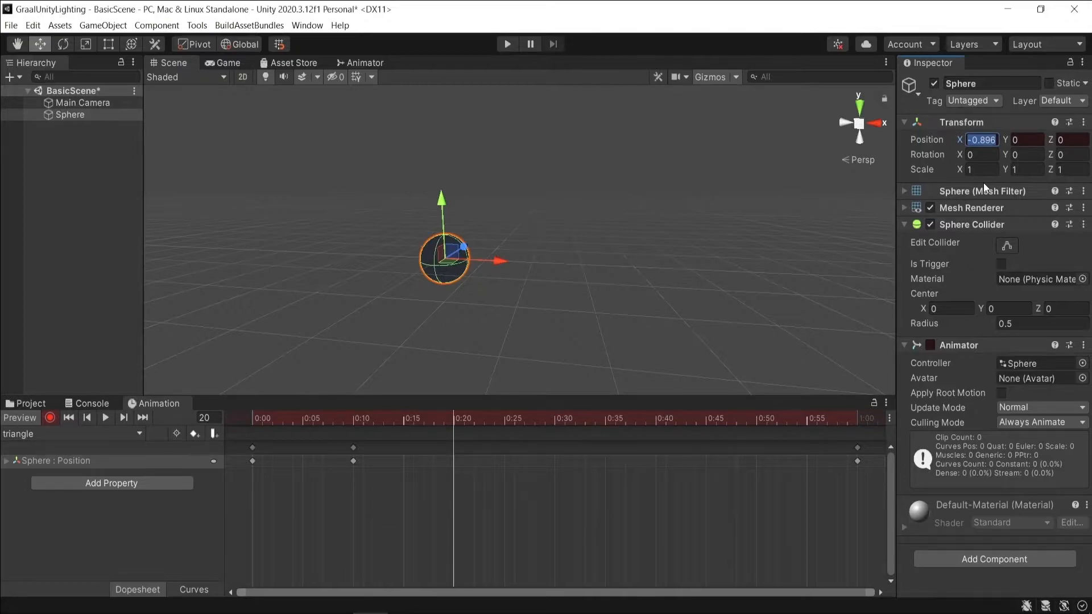
type("1")
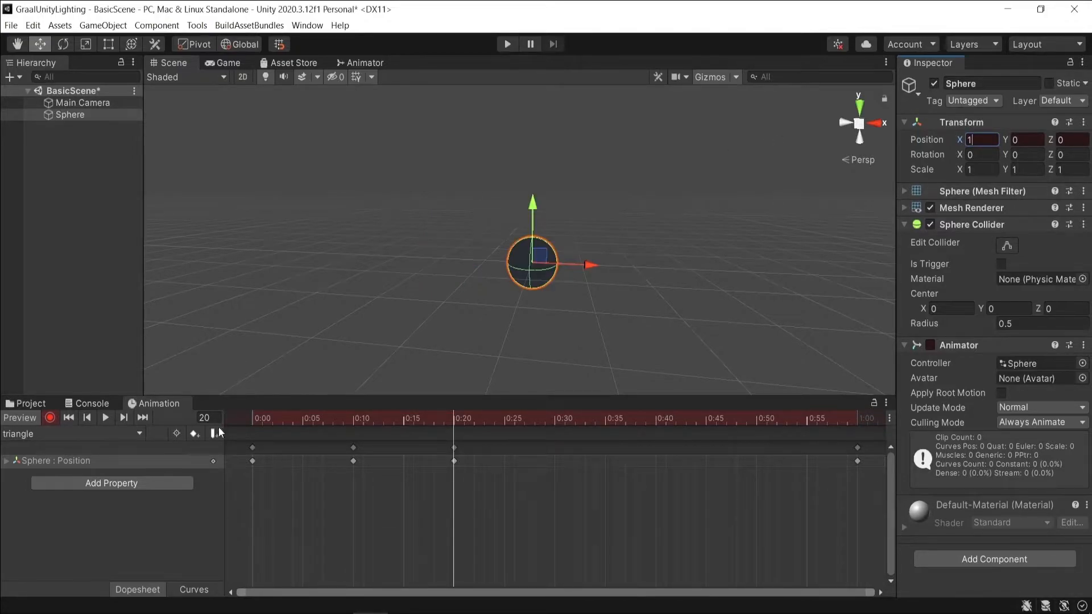
Change the sphere's keyed X position to 2 at frame 20 and -2 at frame 10.
left_click(253, 448)
left_click(353, 448)
left_click(983, 140)
type("2")
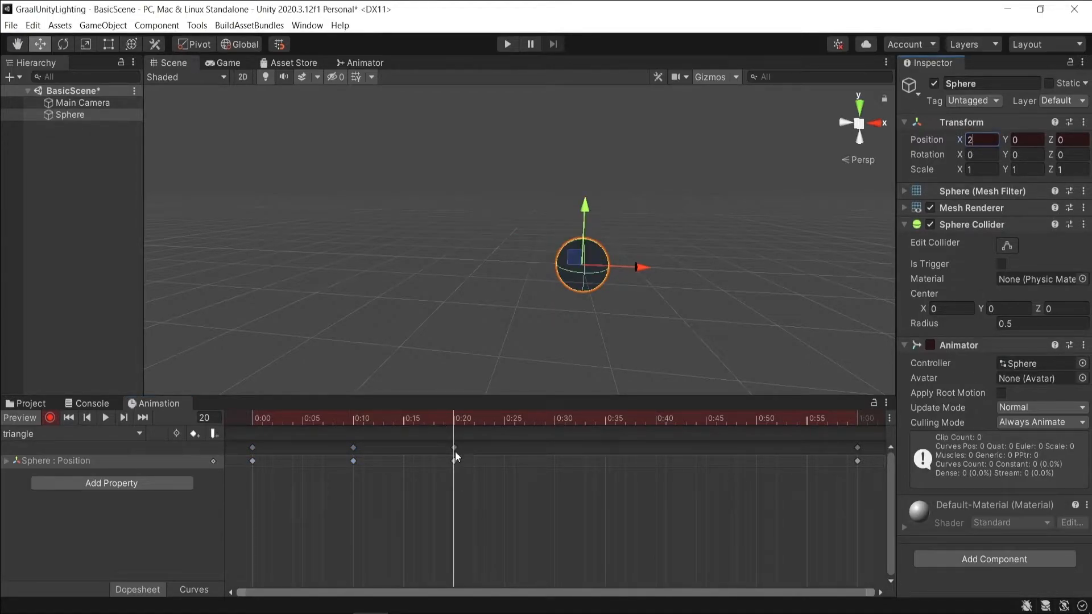
left_click_drag(452, 418, 353, 417)
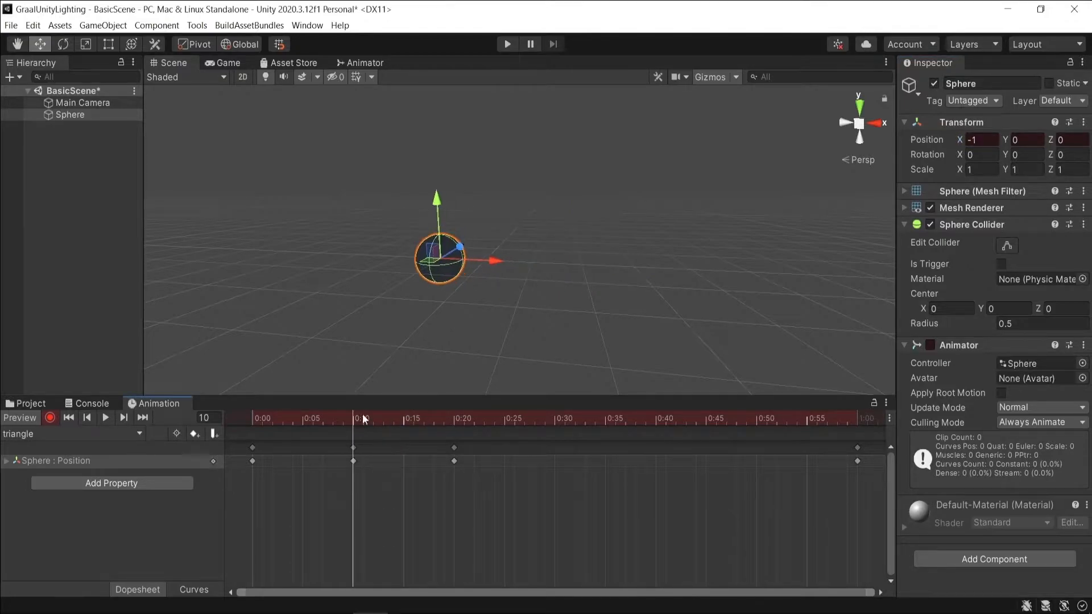
left_click(973, 141)
key("BackSpace")
type("2")
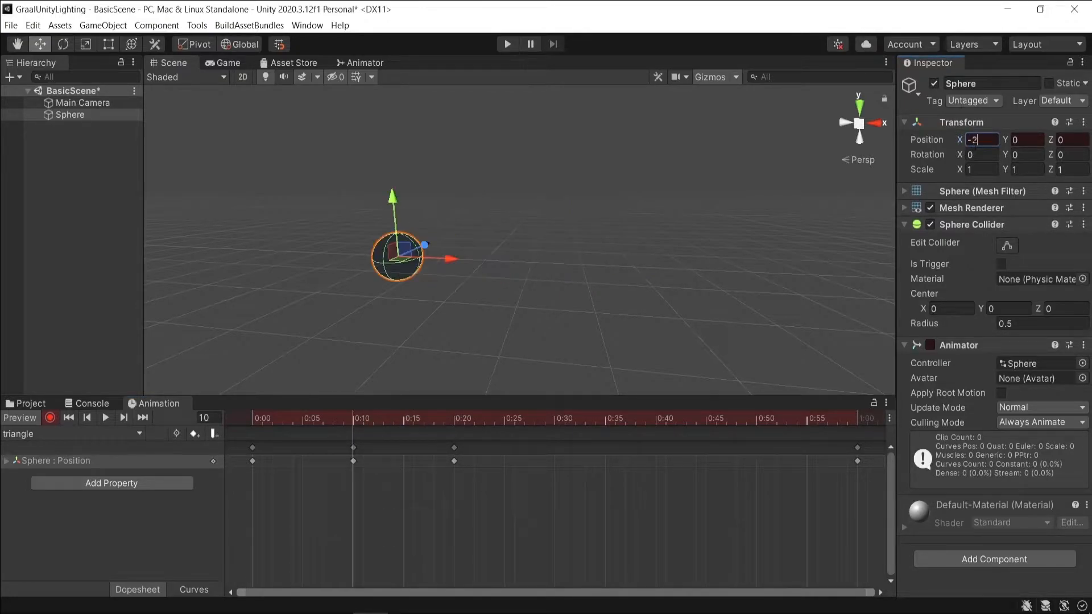
Set the sphere's Y position to 1 at frame 0 of the triangle clip.
left_click(257, 419)
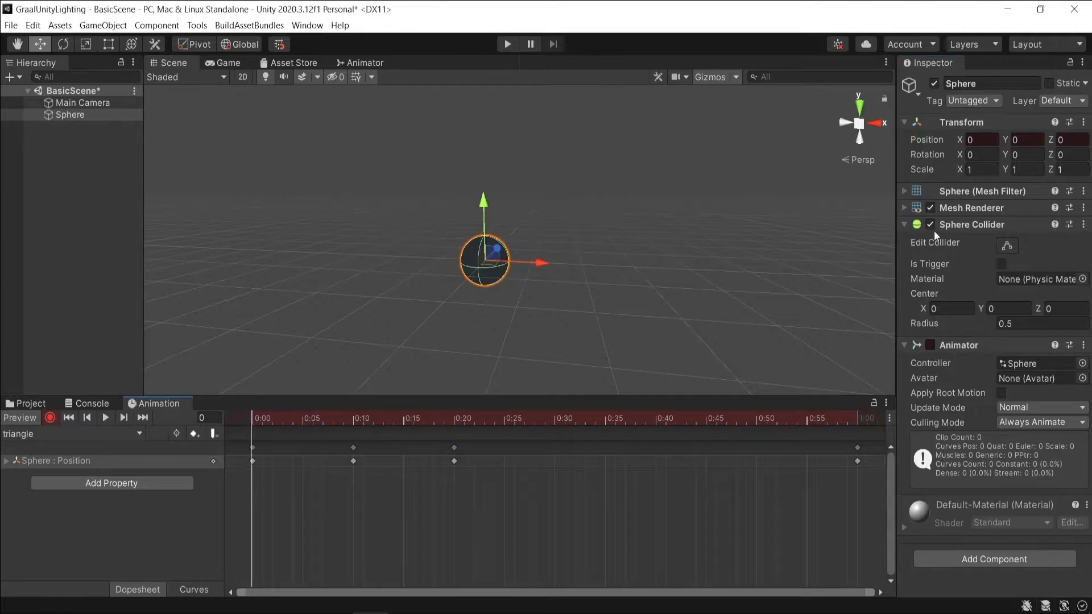
left_click(990, 139)
left_click(1024, 140)
type("1")
Delete the keyframe at 1:00 and move the frame 10 and frame 20 keyframes to frames 11 and 21.
left_click(858, 455)
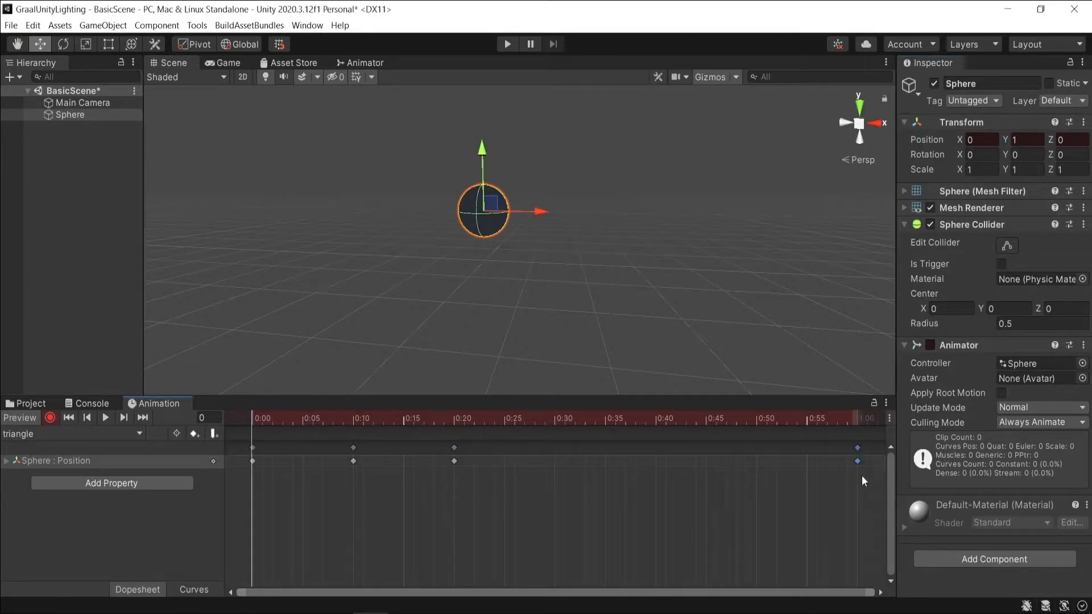
key("Delete")
left_click(101, 418)
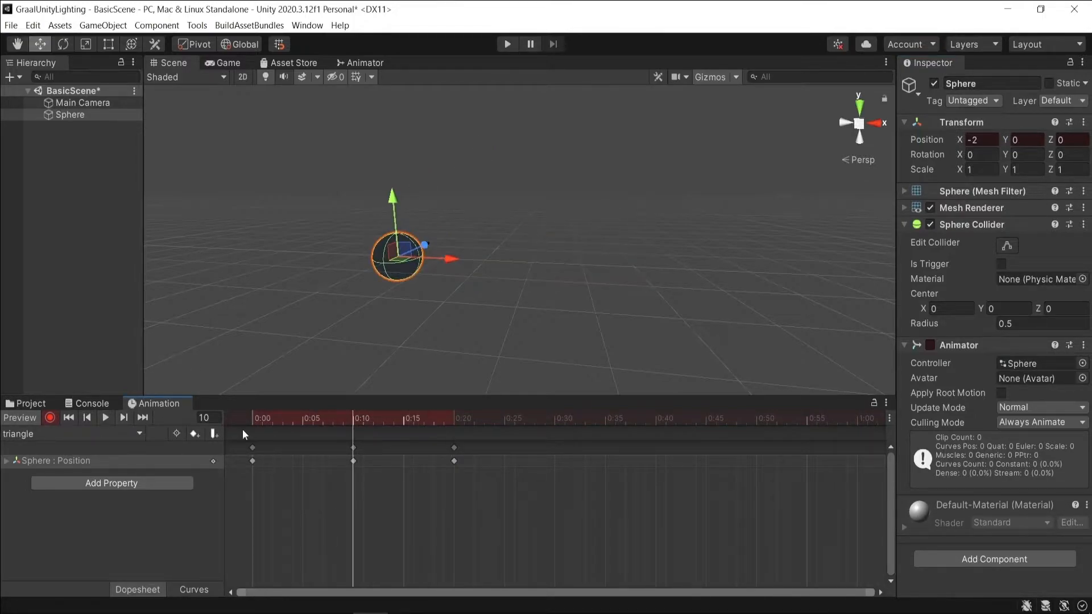
left_click_drag(353, 421, 457, 445)
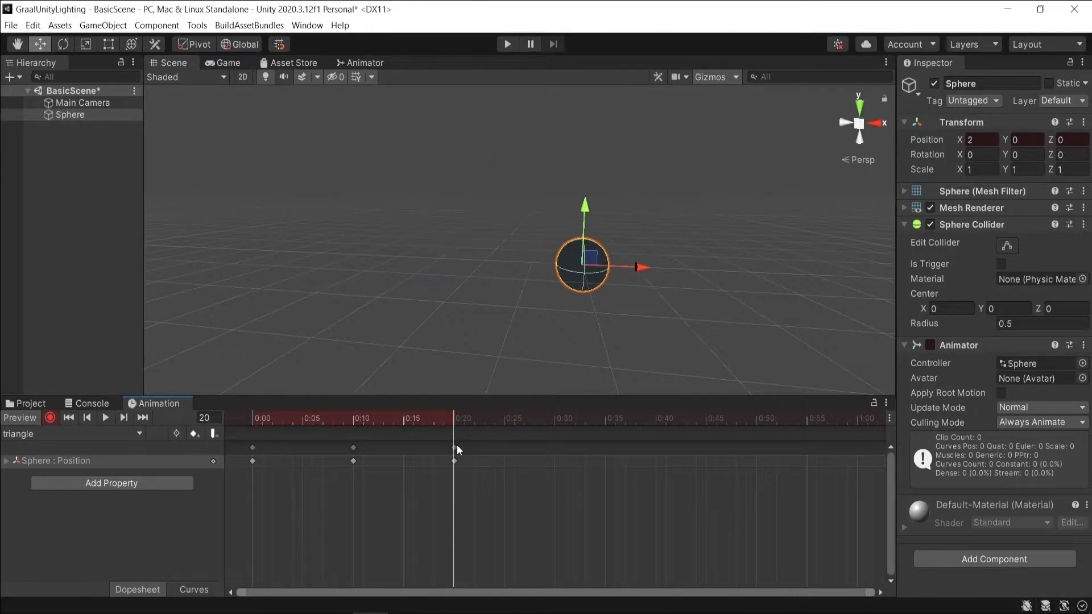
left_click_drag(454, 448, 464, 449)
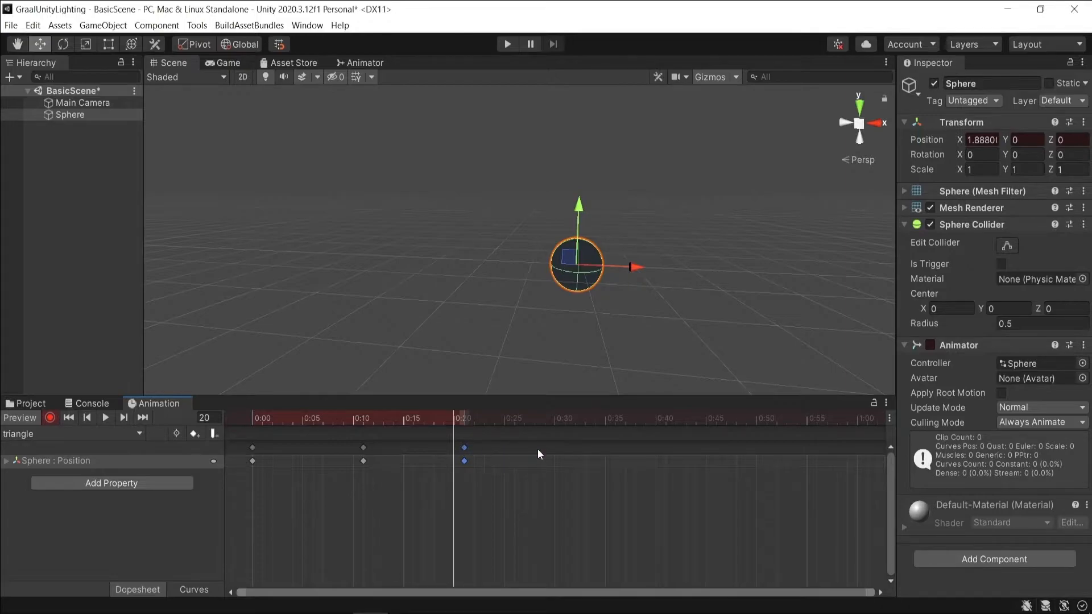
Key the sphere's position at X 0, Y 1, Z 0 on frame 30 and preview the triangle animation.
left_click_drag(459, 421, 552, 419)
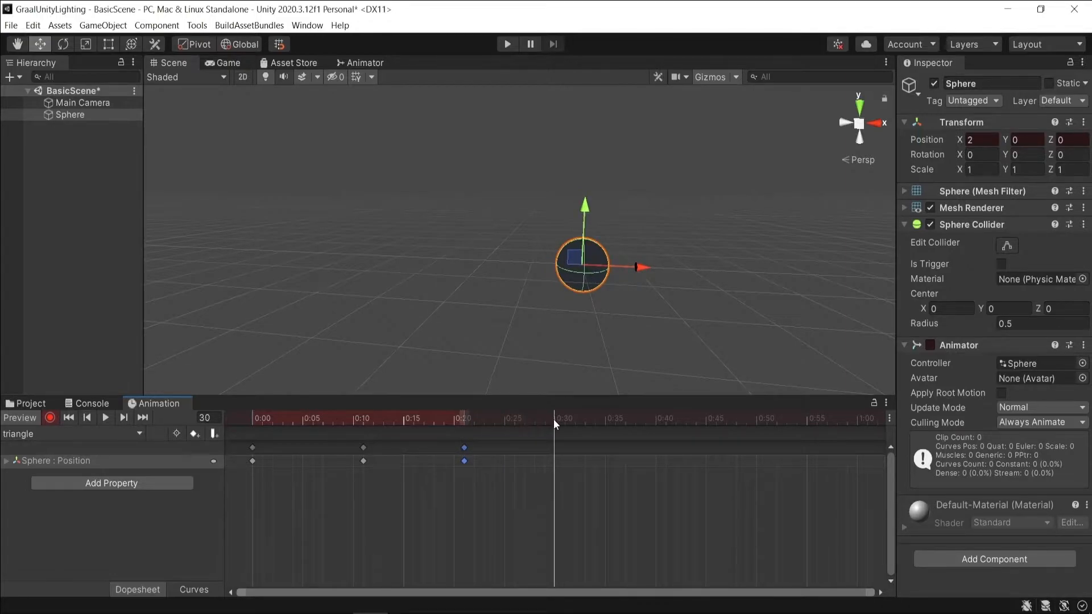
left_click(255, 448)
left_click(253, 461)
mouse_move(564, 421)
left_mouse_down()
mouse_move(255, 396)
mouse_move(555, 415)
left_mouse_up()
left_click(982, 140)
type("0")
key("Tab")
type("1")
key("Tab")
type("0")
left_click(105, 417)
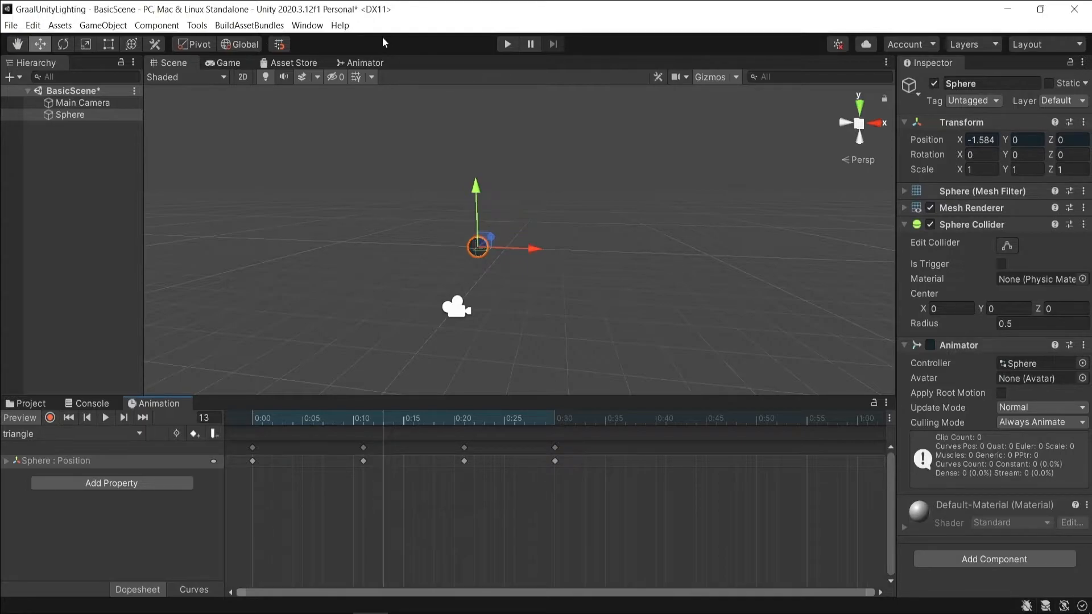
Open the Animator window and move the triangle state clear of the backandforth state.
left_click(307, 25)
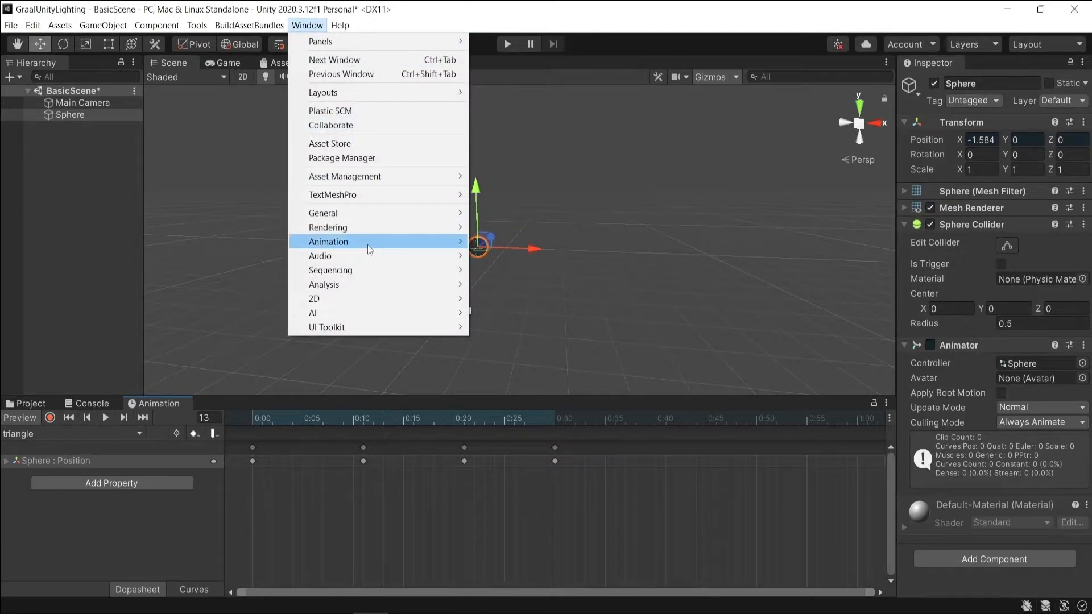
mouse_move(367, 243)
left_click(504, 256)
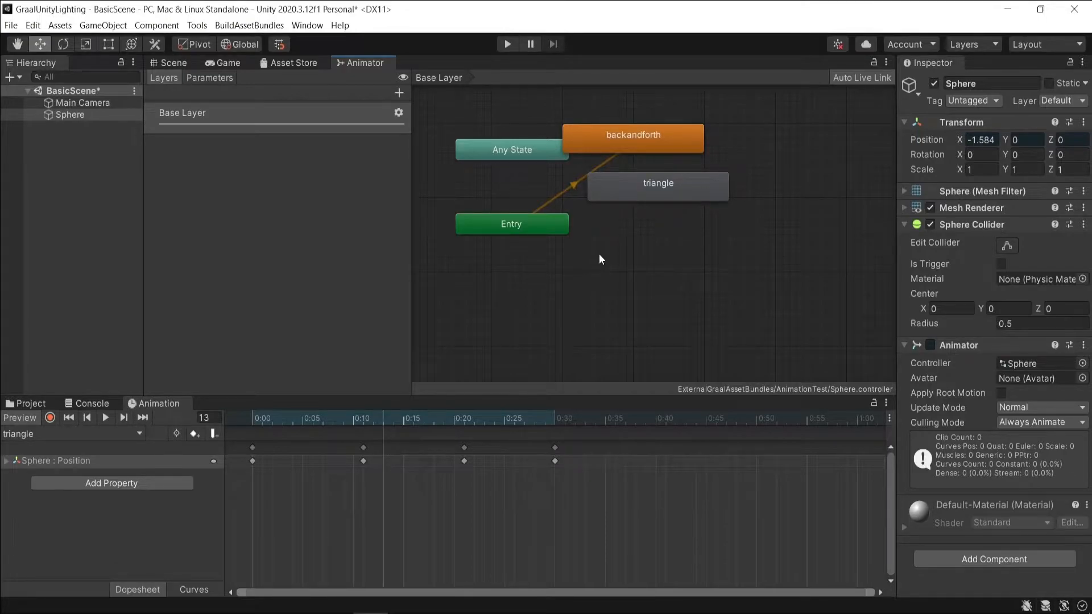
middle_click_drag(599, 254, 611, 322)
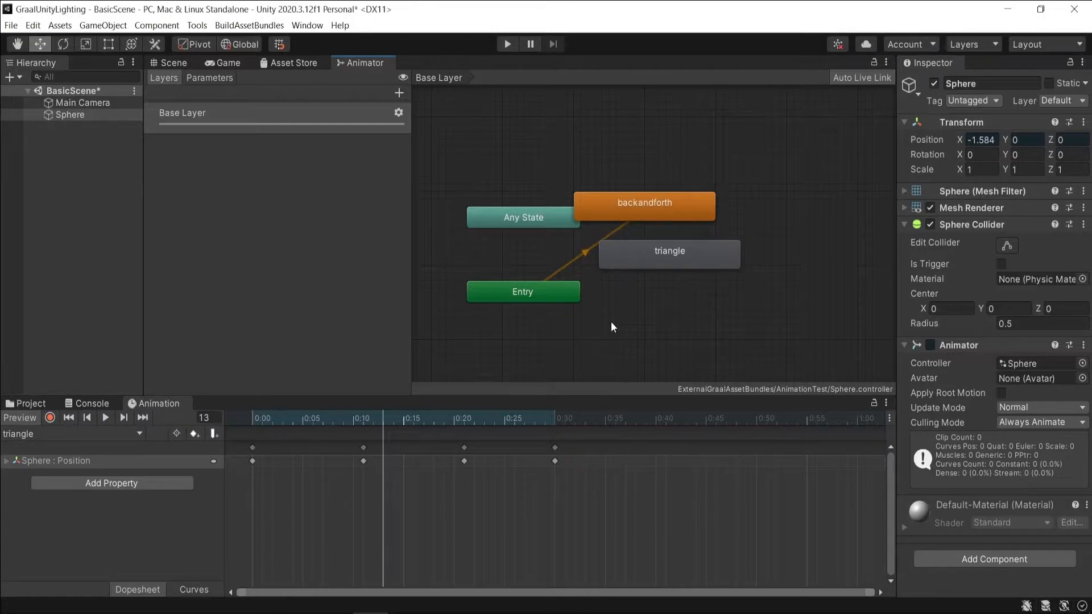
left_click_drag(657, 266, 752, 298)
Make a transition from the backandforth state to the triangle state and move backandforth higher in the graph.
right_click(668, 203)
left_click(705, 213)
left_click(740, 294)
right_click(742, 296)
left_click(757, 231)
left_click_drag(682, 220, 710, 162)
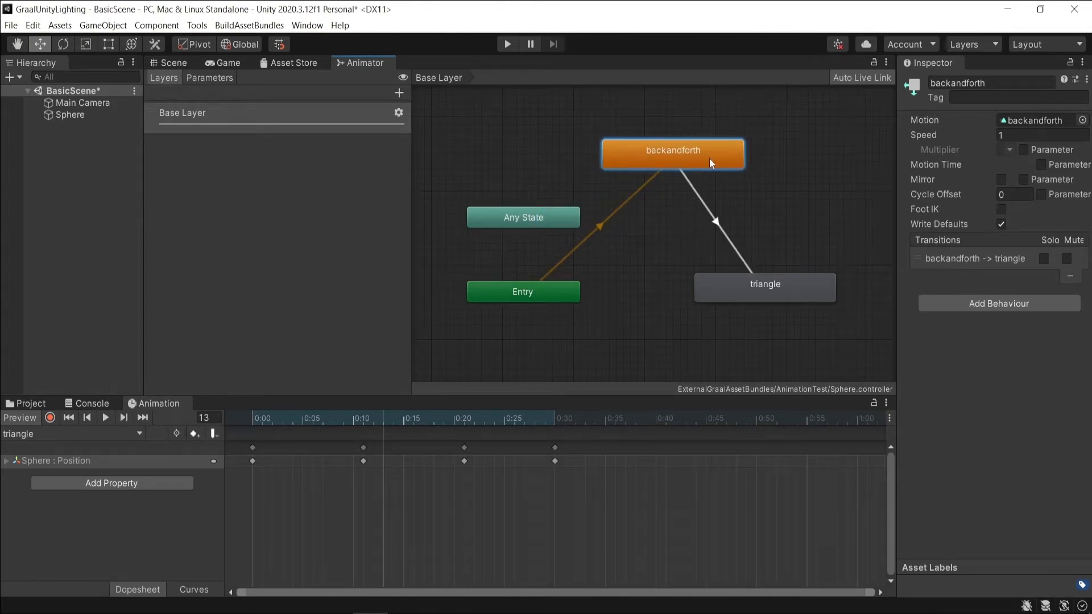
Make a return transition from the triangle state to the backandforth state.
left_click(774, 280)
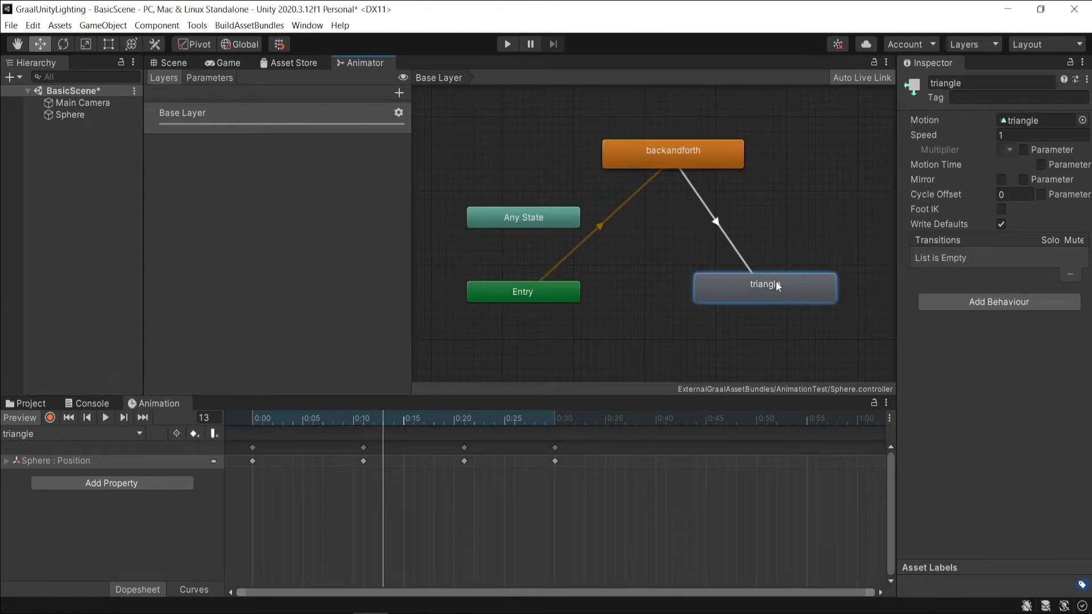
right_click(776, 281)
left_click(785, 290)
left_click(709, 162)
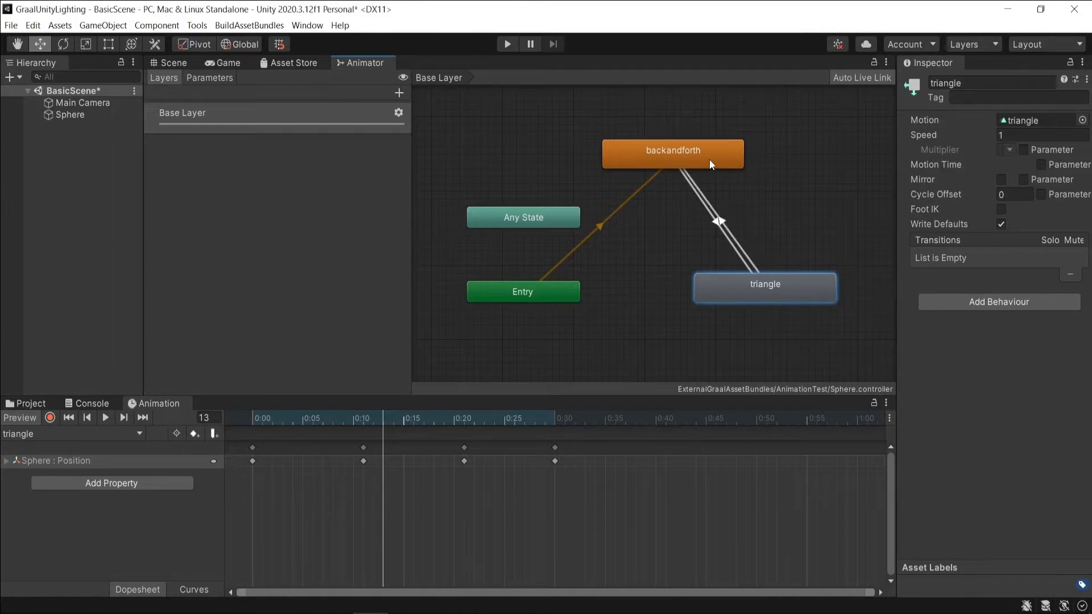
Disable Has Exit Time on the backandforth-to-triangle transition, shorten its duration to about 0.234 and expand its settings.
left_click(714, 226)
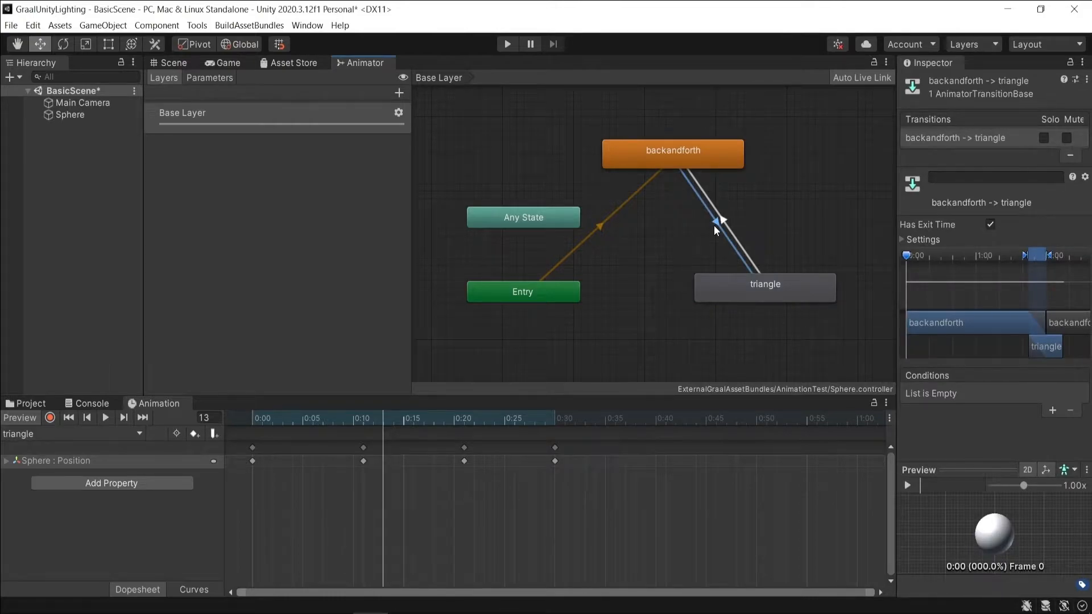
left_click(989, 225)
mouse_move(1050, 257)
left_mouse_down()
mouse_move(1031, 258)
mouse_move(1047, 259)
left_mouse_up()
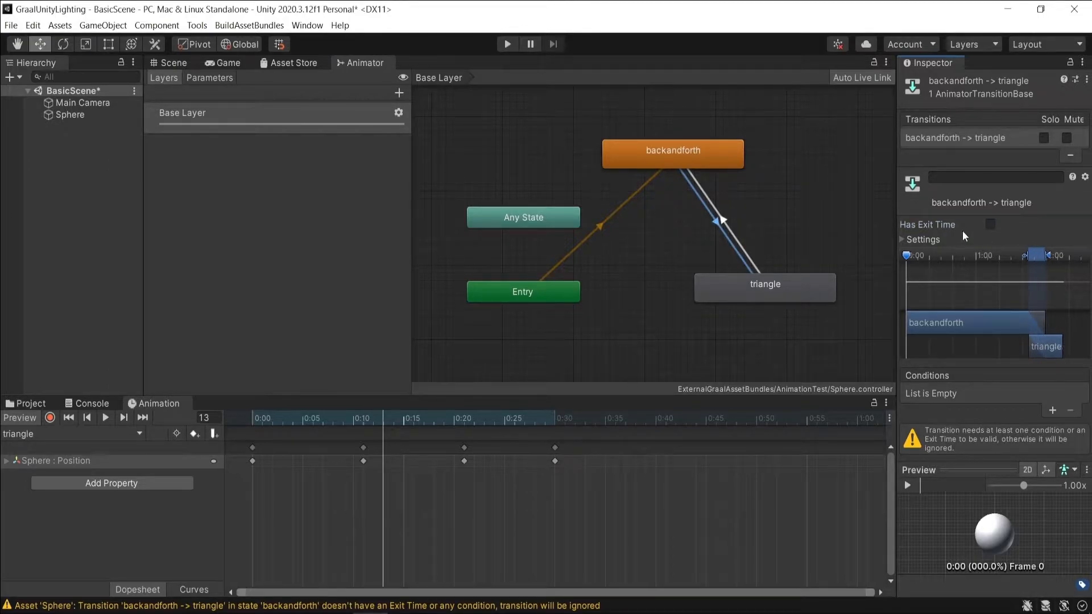
left_click(907, 240)
scroll(913, 243, "down", 3)
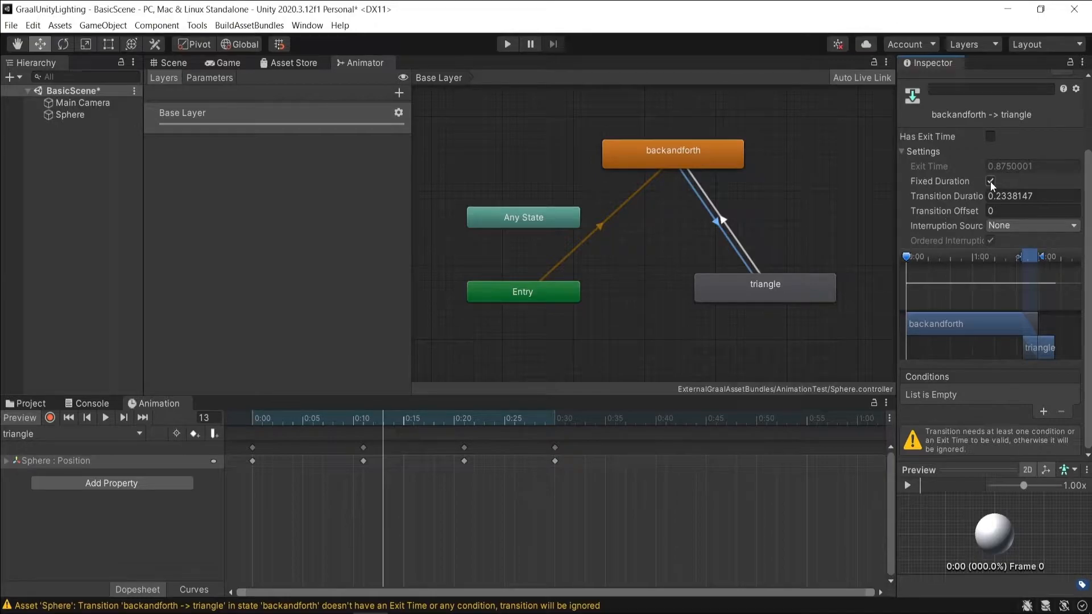
Add one Float, one Int, one Bool and one Trigger parameter to the animator controller with their default names.
left_click(210, 78)
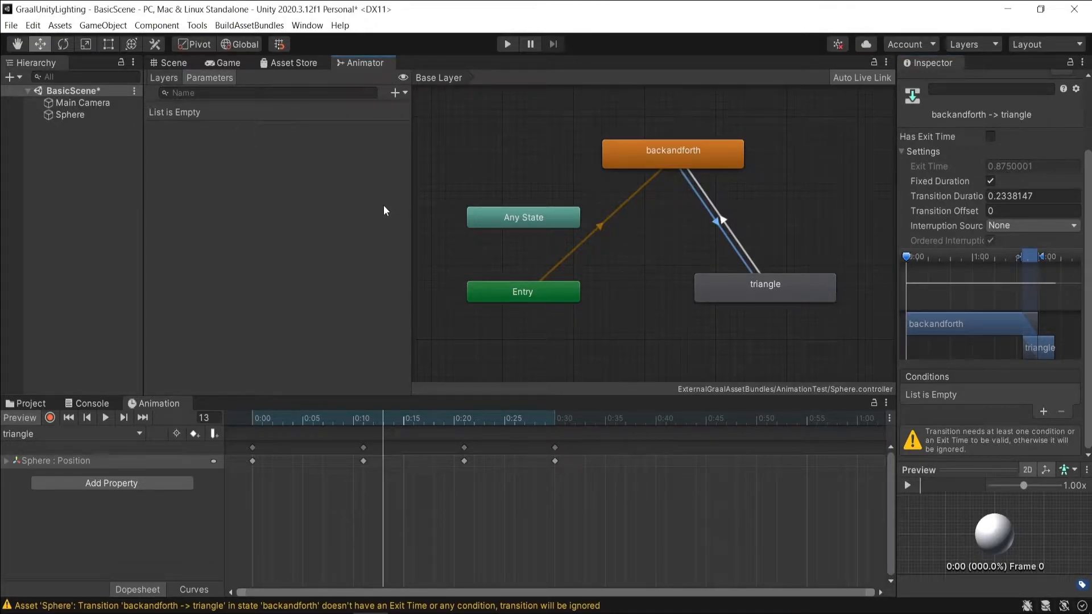
left_click(395, 93)
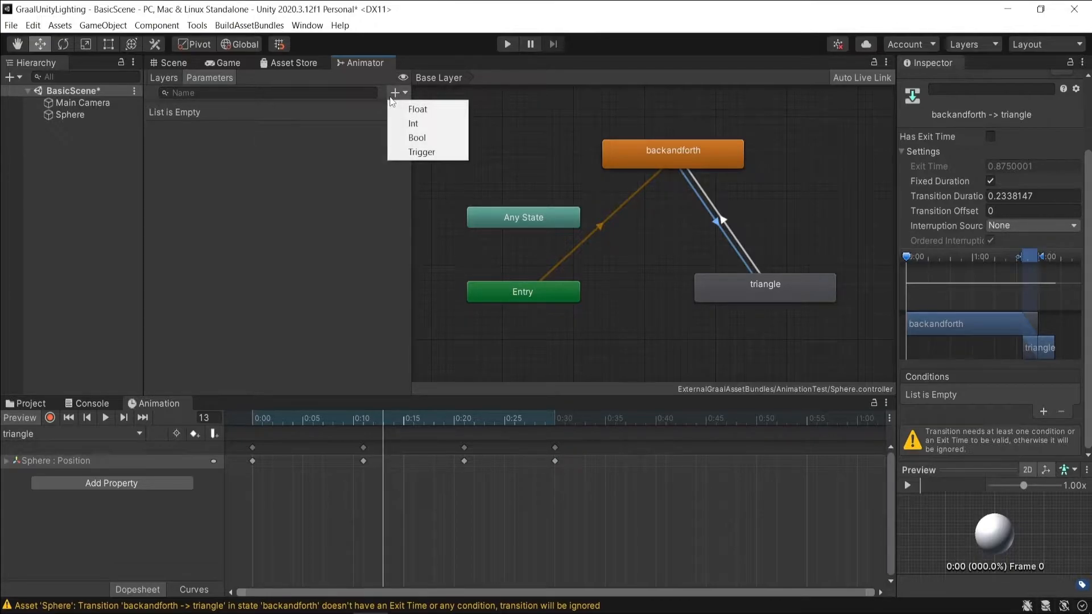
left_click(441, 106)
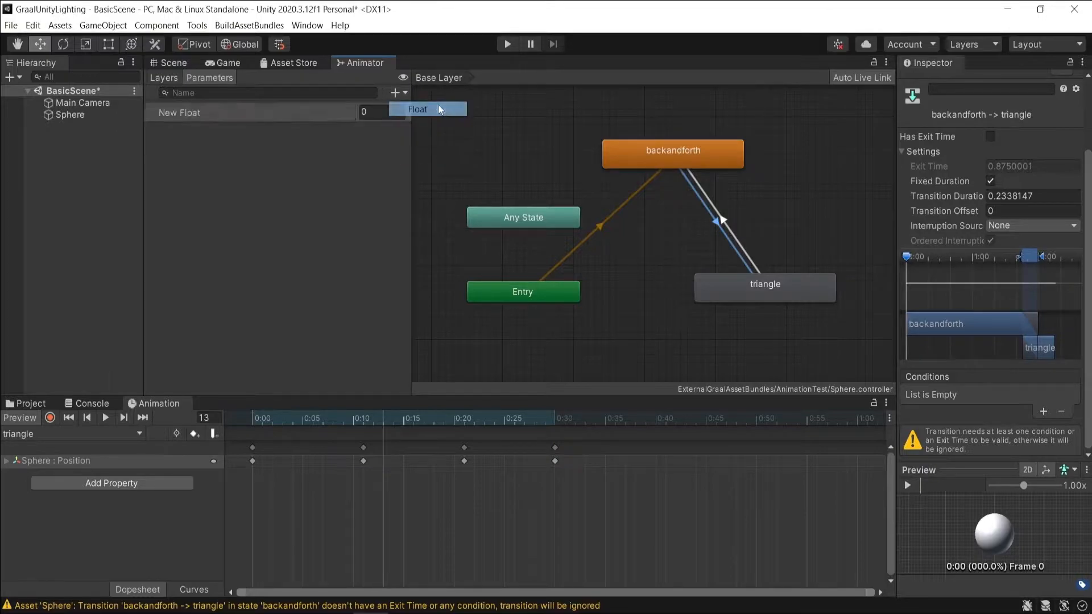
left_click(396, 93)
left_click(441, 118)
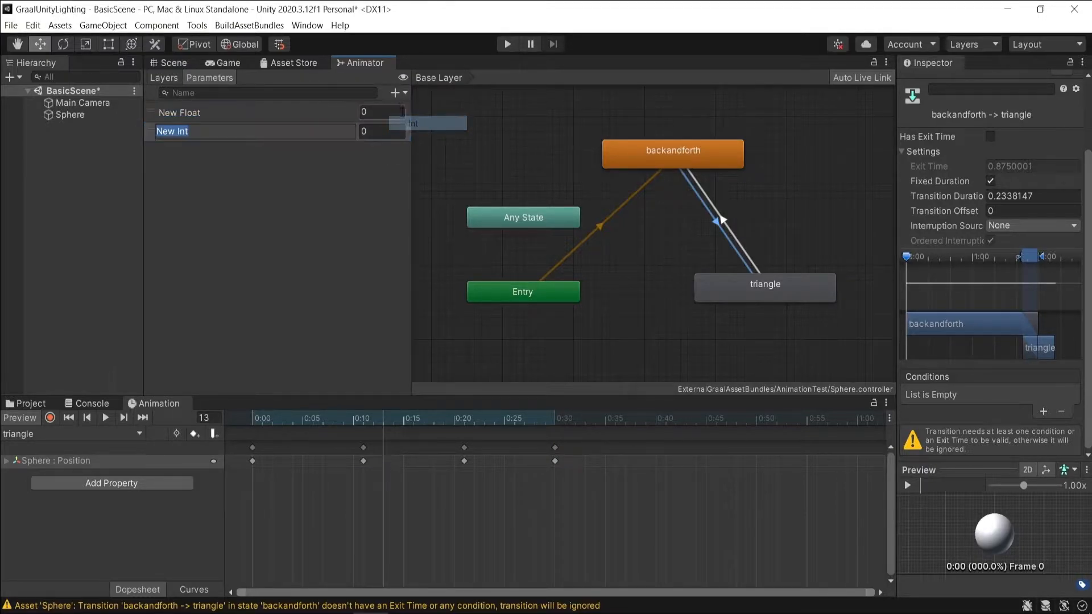
left_click(394, 92)
left_click(417, 137)
left_click(396, 93)
left_click(421, 151)
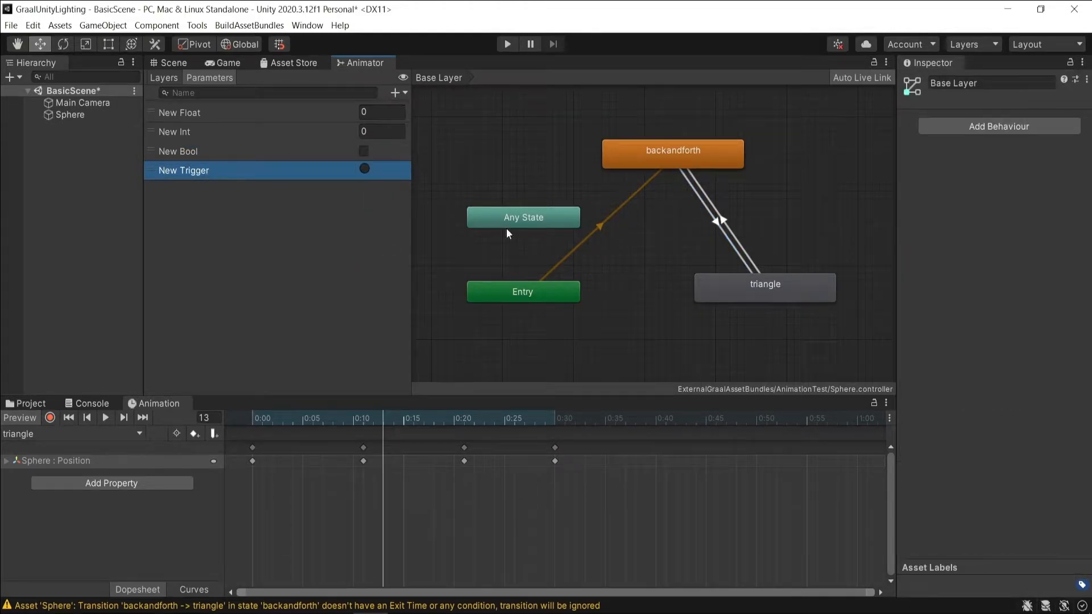
Add a condition to the backandforth-to-triangle transition that requires New Float to be Greater than 0.
left_click(707, 226)
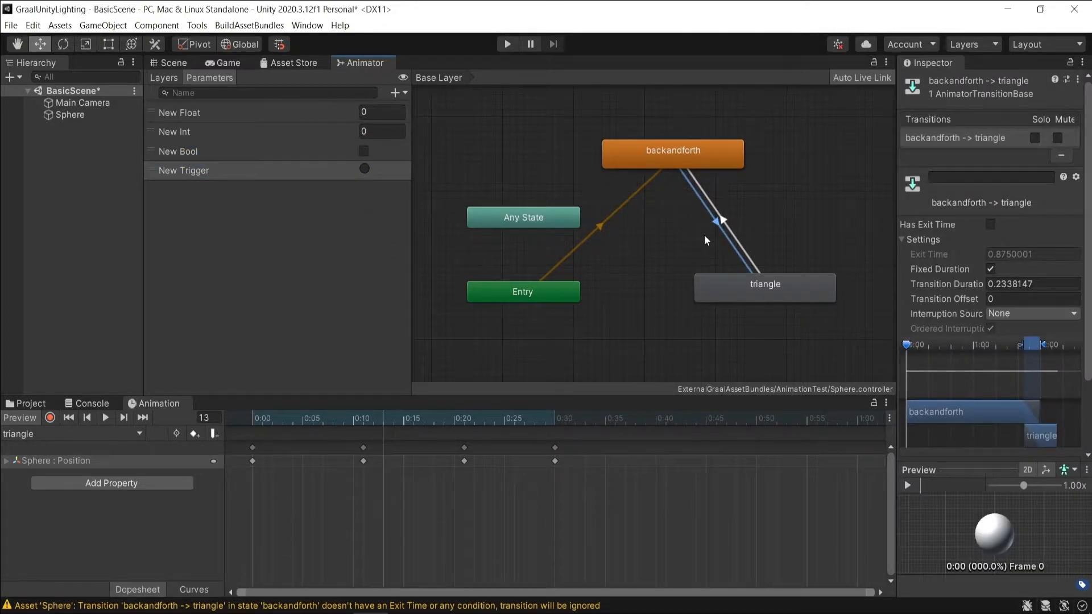
scroll(993, 366, "down", 3)
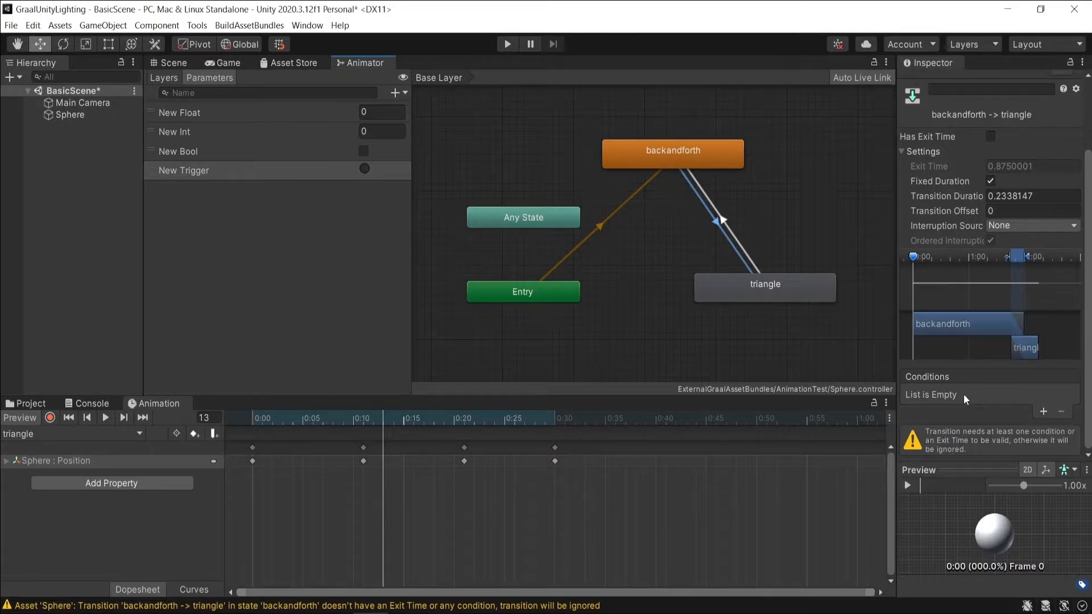
left_click(1040, 413)
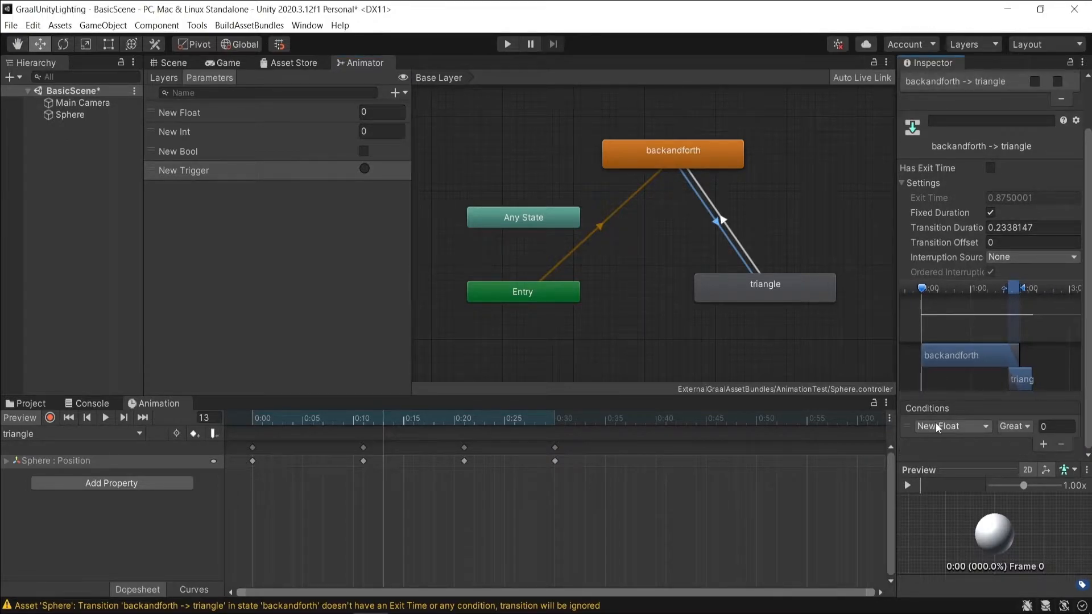
left_click(1015, 428)
left_click(1036, 440)
left_click(1051, 428)
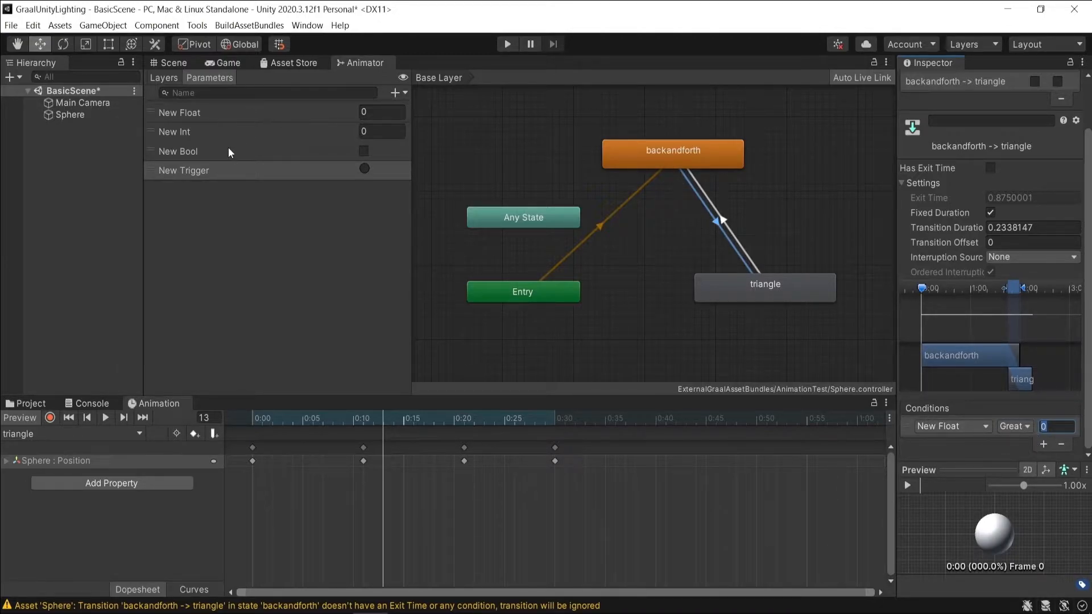
Switch the condition's parameter in turn to New Int, New Bool and New Trigger.
left_click(952, 428)
left_click(945, 480)
left_click(939, 428)
left_click(937, 491)
left_click(945, 429)
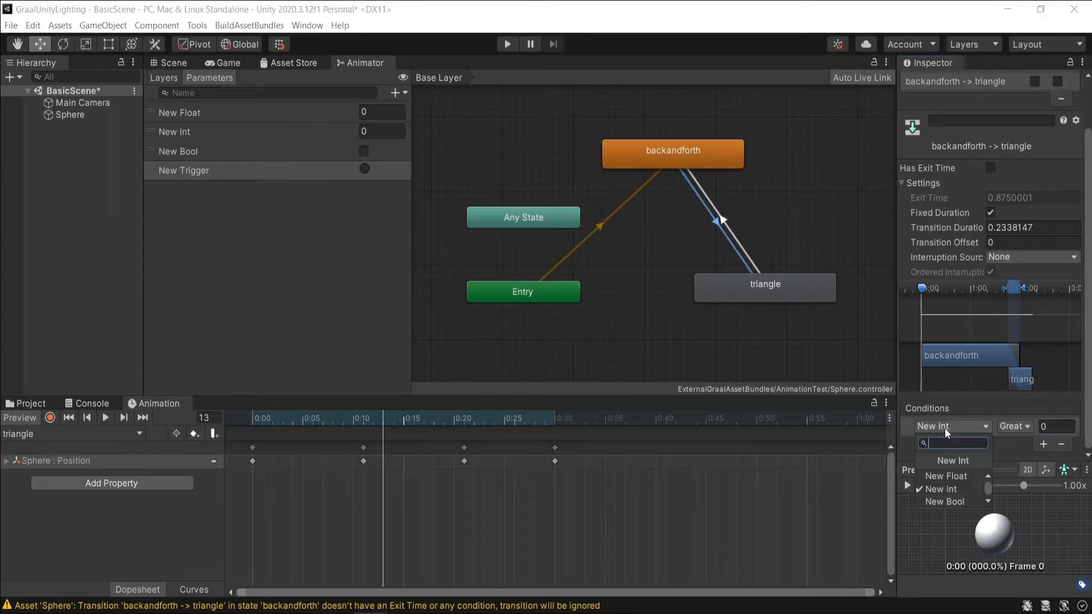
left_click(950, 501)
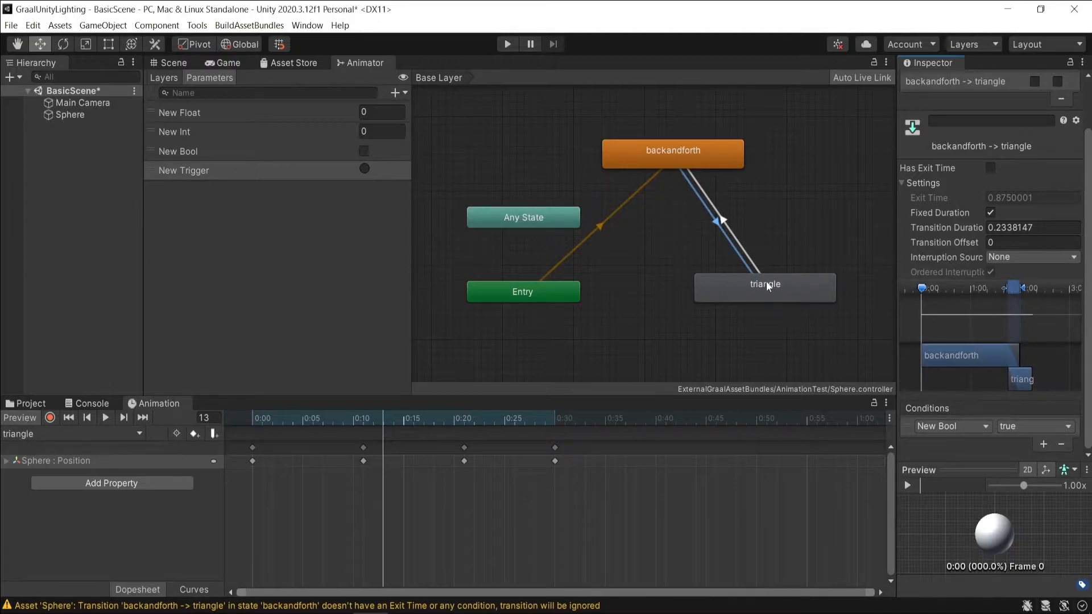
left_click(978, 427)
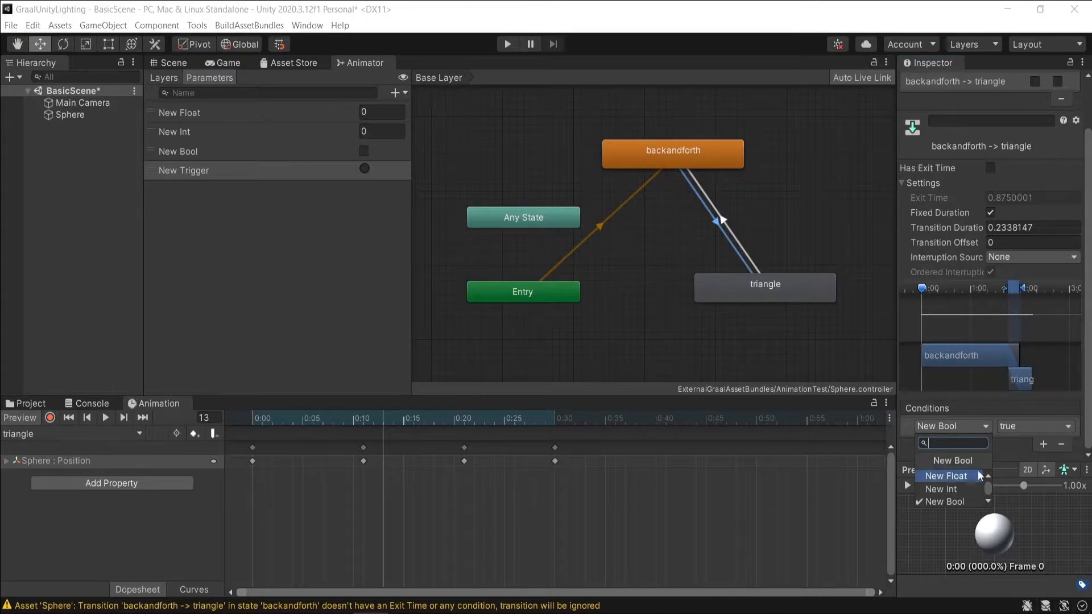
left_click(974, 501)
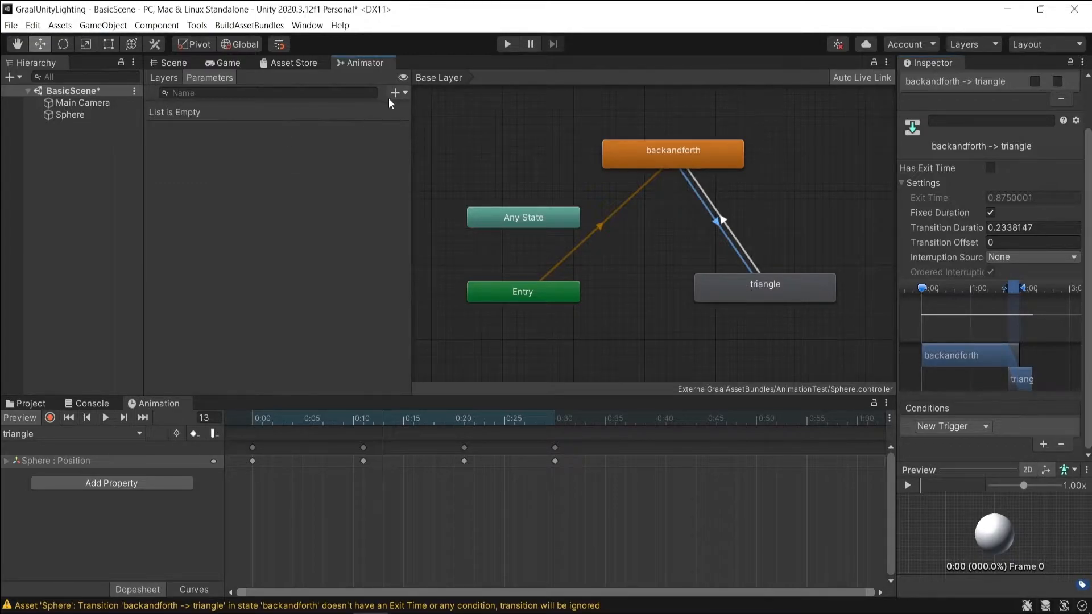
Add a Bool parameter named swap and make swap true the condition of the backandforth-to-triangle transition.
left_click(395, 93)
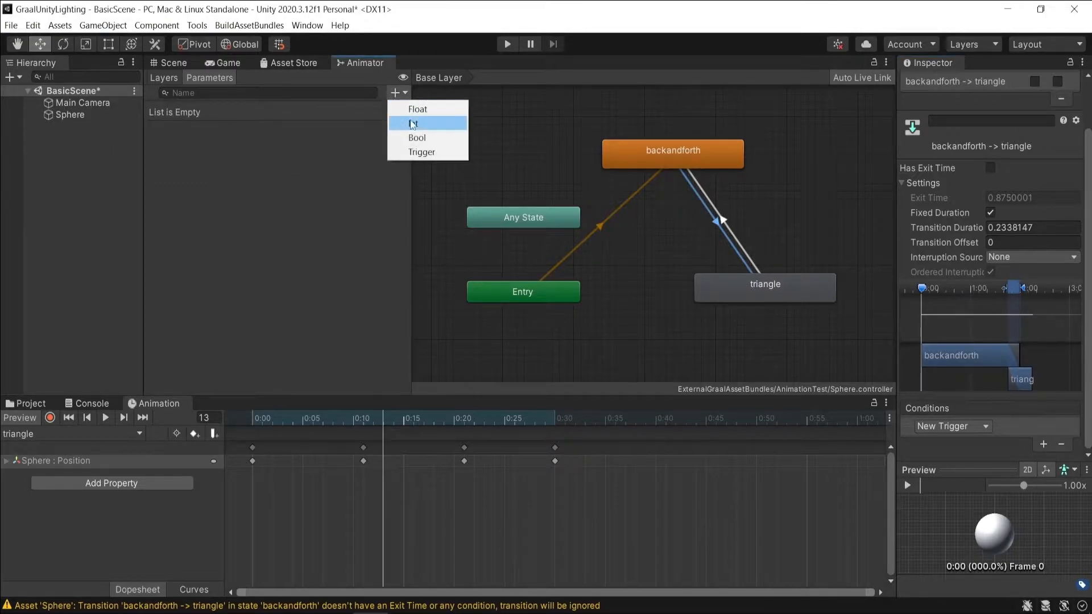
left_click(426, 138)
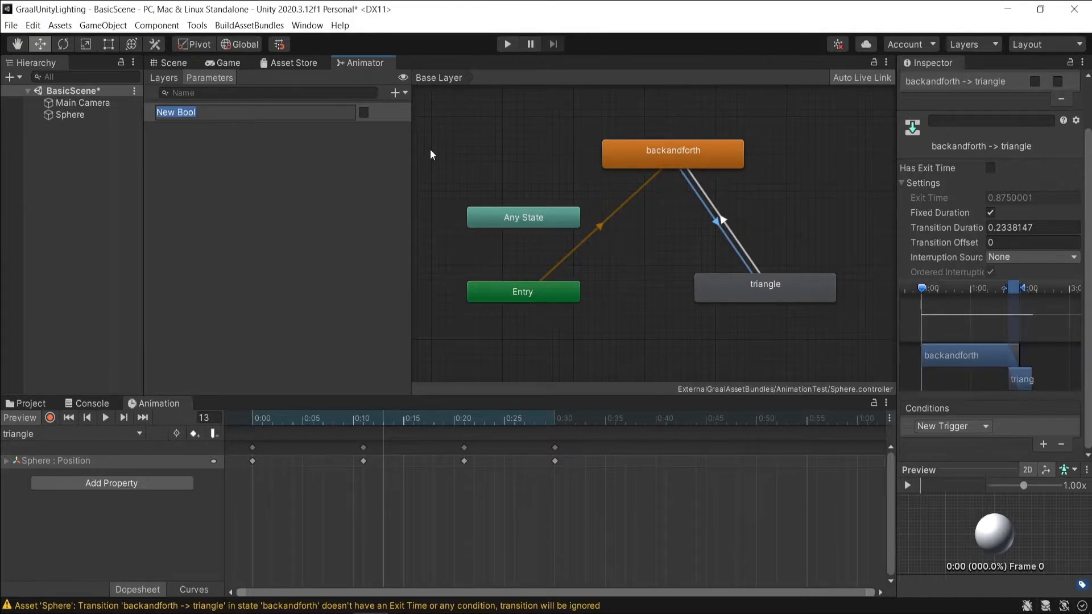
type("swap")
key("Return")
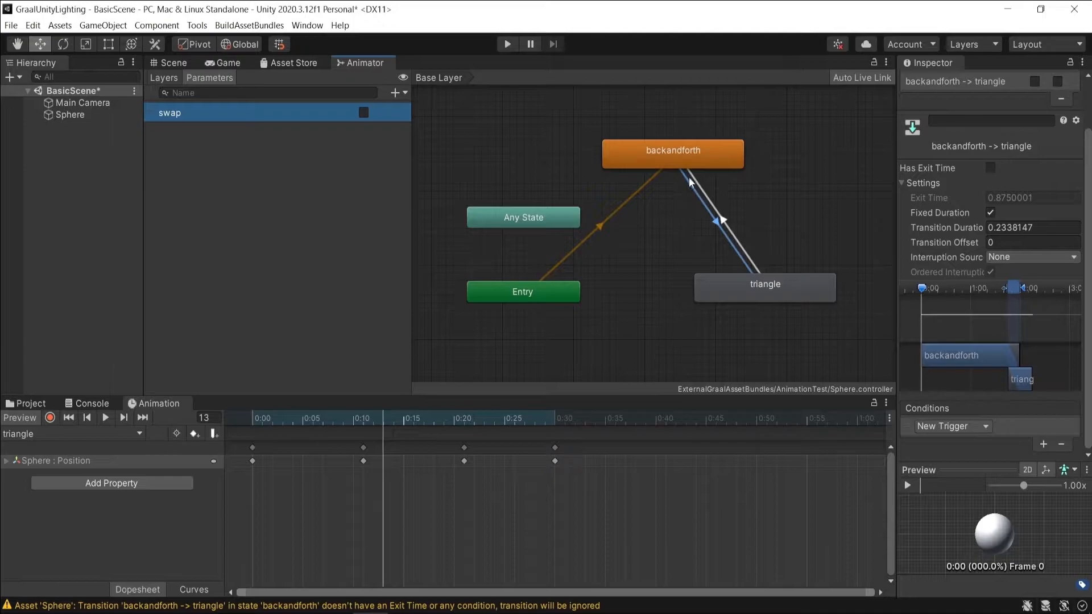
left_click(970, 422)
left_click(938, 475)
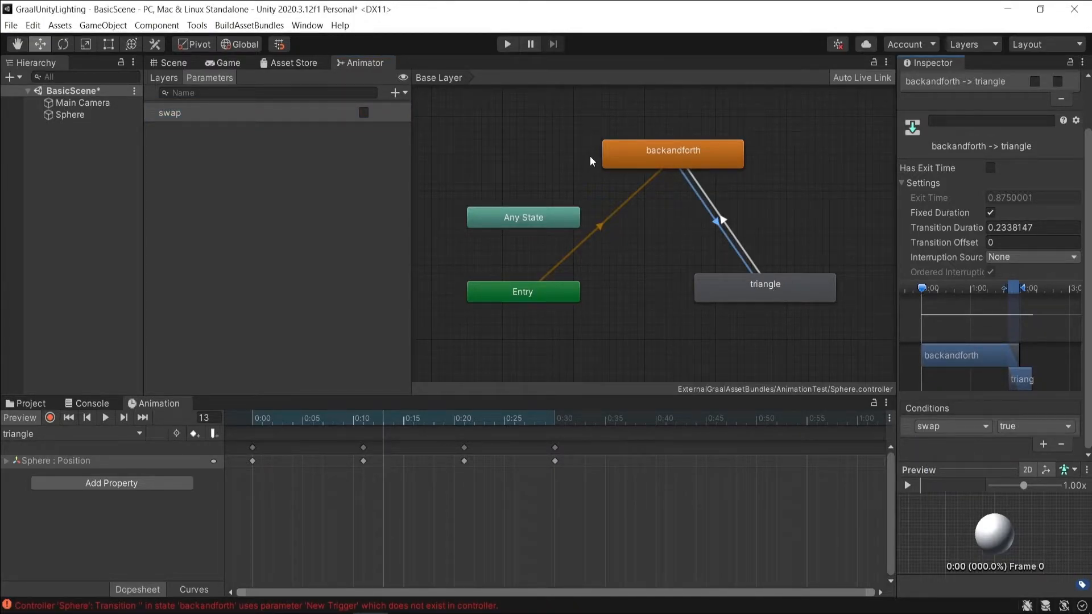
Add the condition swap false to the triangle-to-backandforth transition and disable its Has Exit Time.
left_click(724, 221)
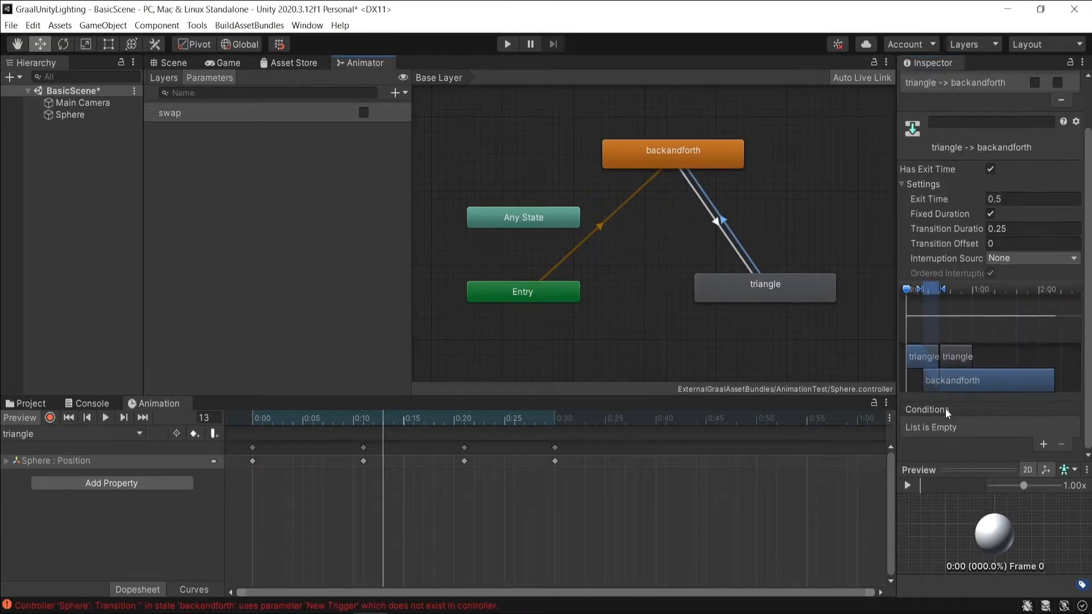
left_click(1043, 444)
left_click(1018, 427)
left_click(1018, 457)
scroll(978, 200, "up", 2)
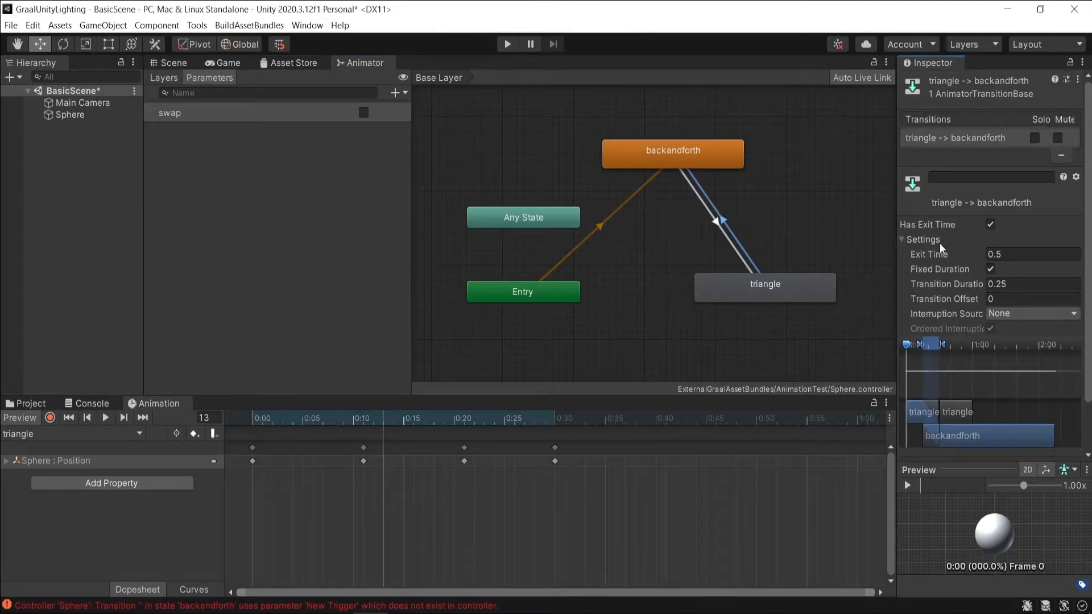
left_click(902, 239)
left_click(990, 225)
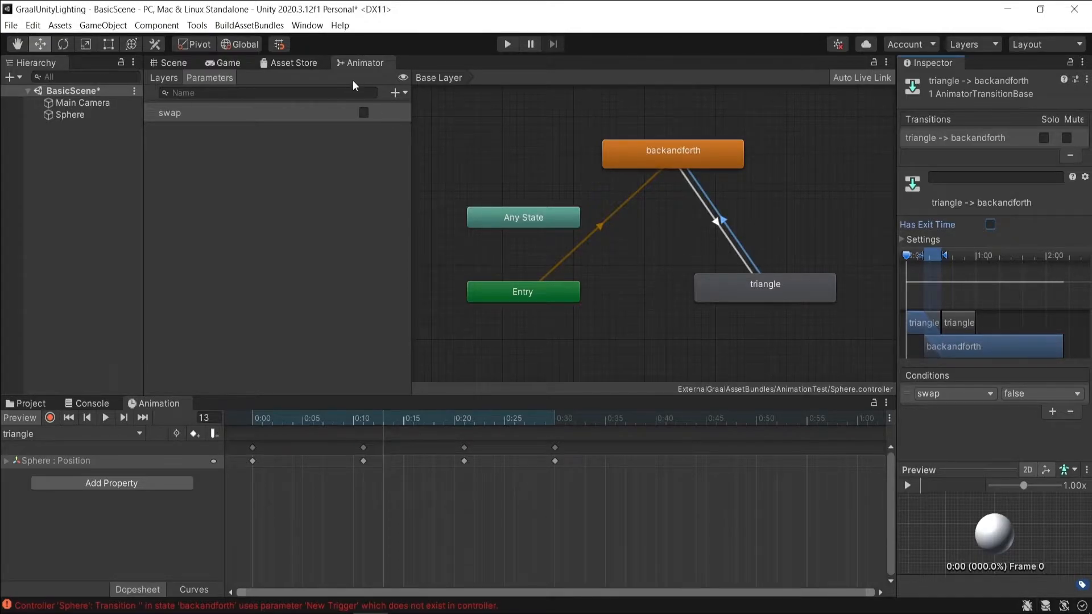
Dock the Animator beside the scene view, play the scene and toggle swap on and off to test the transitions.
left_click_drag(357, 63, 779, 259)
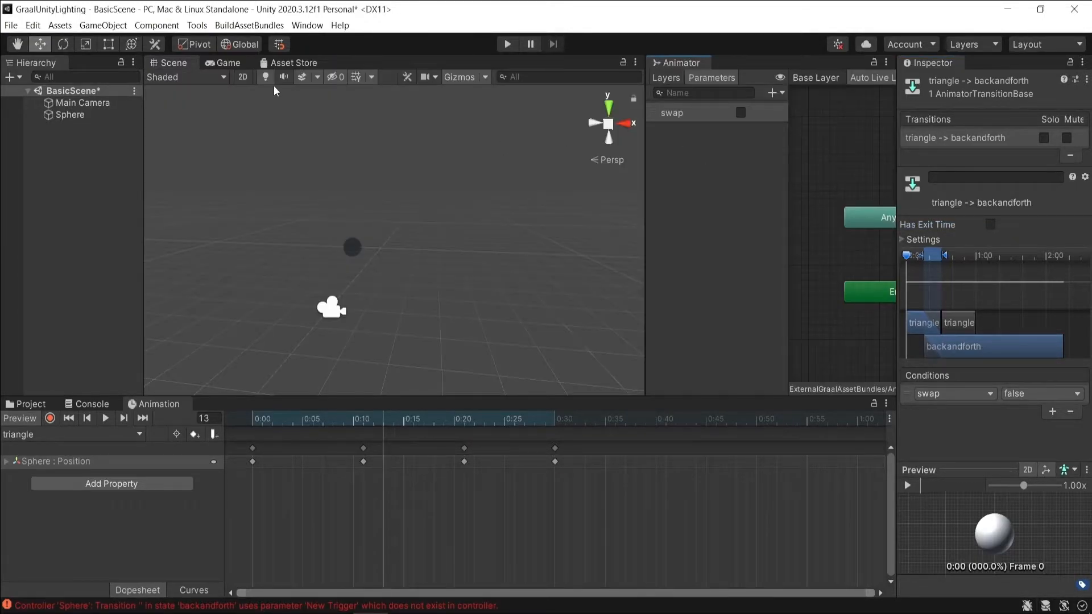
left_click(508, 44)
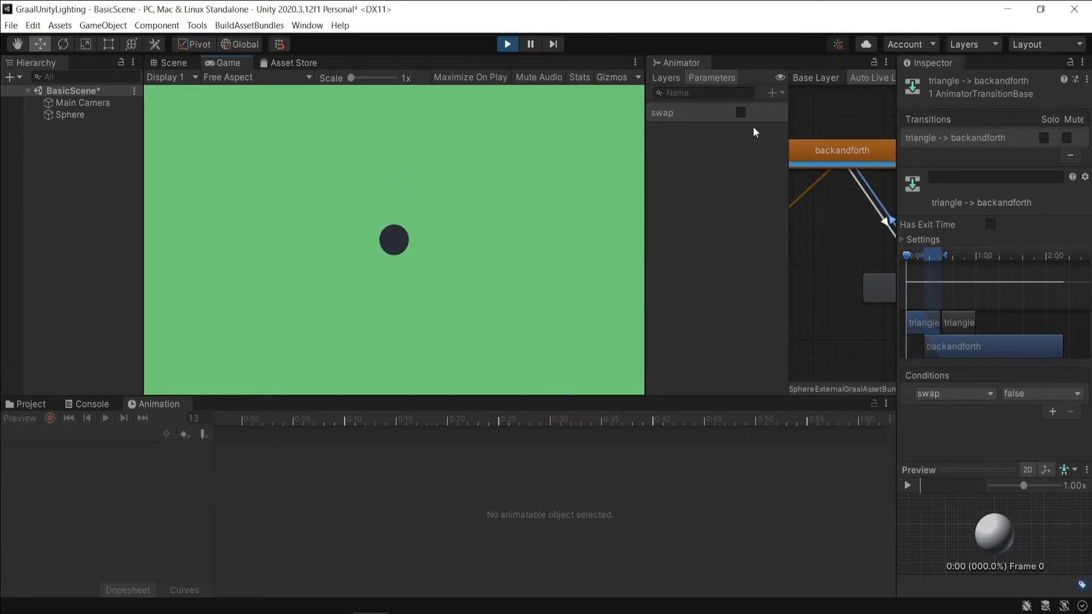
left_click(740, 113)
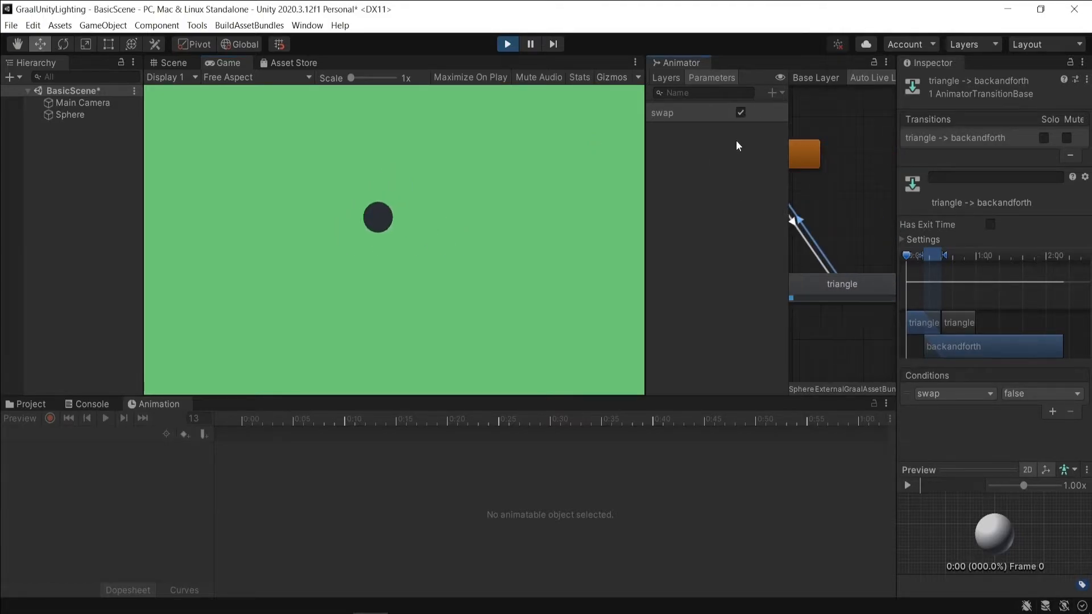
left_click(739, 113)
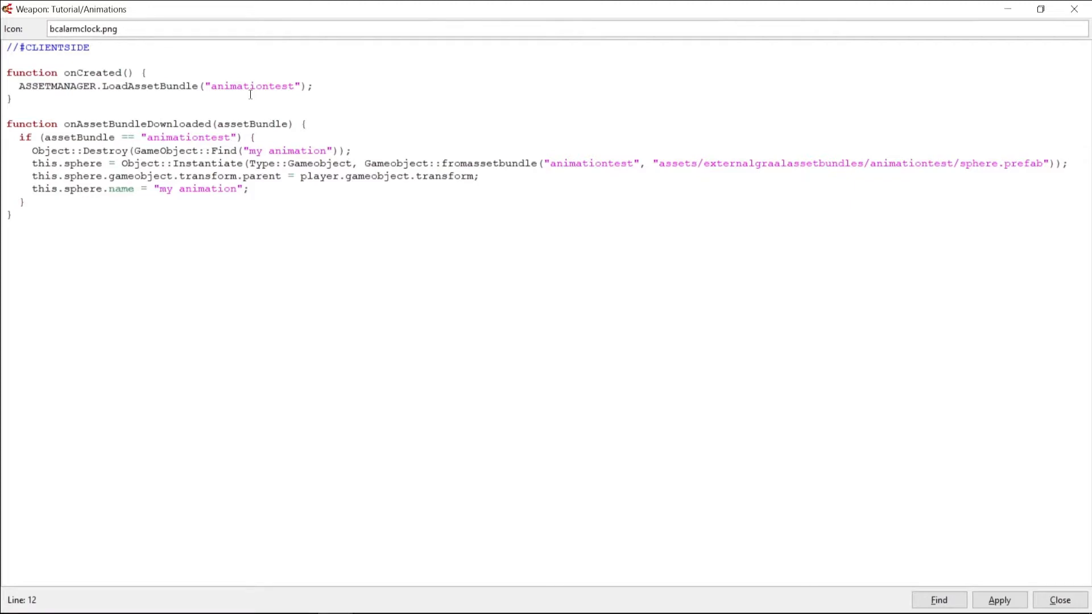
In the Tutorial/Animations weapon script, examine the "my animation" lookup in the Destroy call and the line naming the sphere.
left_click(333, 151)
left_click_drag(243, 151, 328, 149)
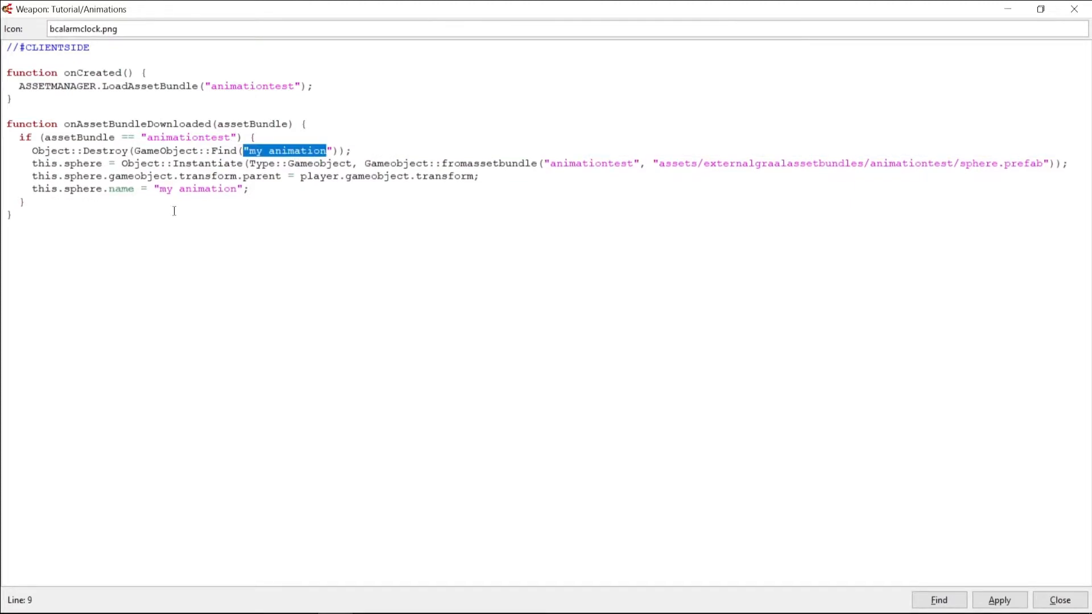
left_click_drag(250, 190, 35, 190)
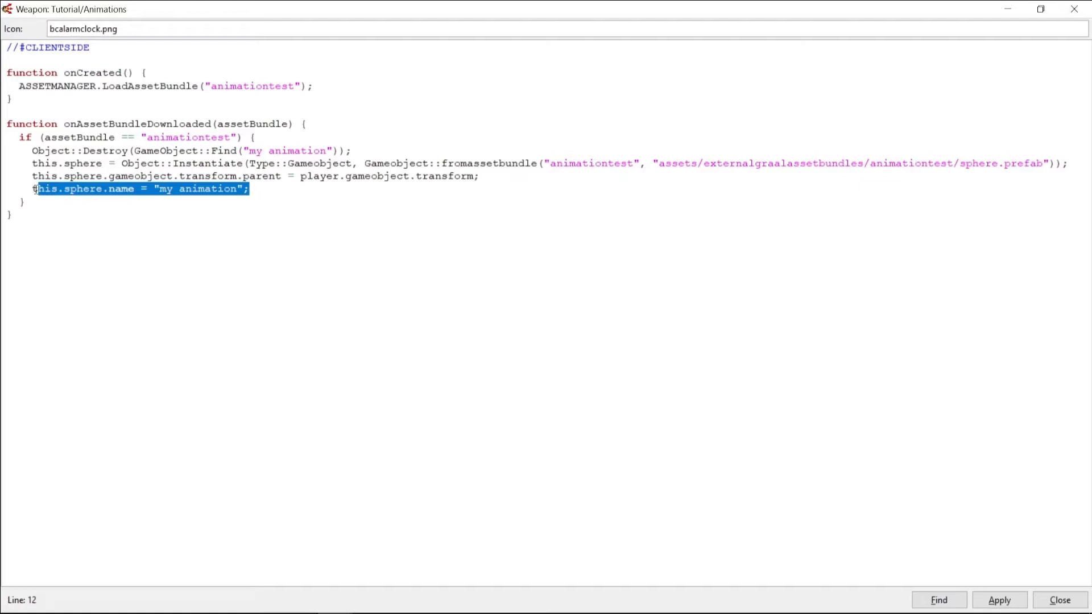
Below the sphere name line, assign this.animator the result of this.sphere.getcomponent(Type::Animator).
left_click(61, 155)
left_click_drag(126, 163, 676, 172)
left_click(591, 183)
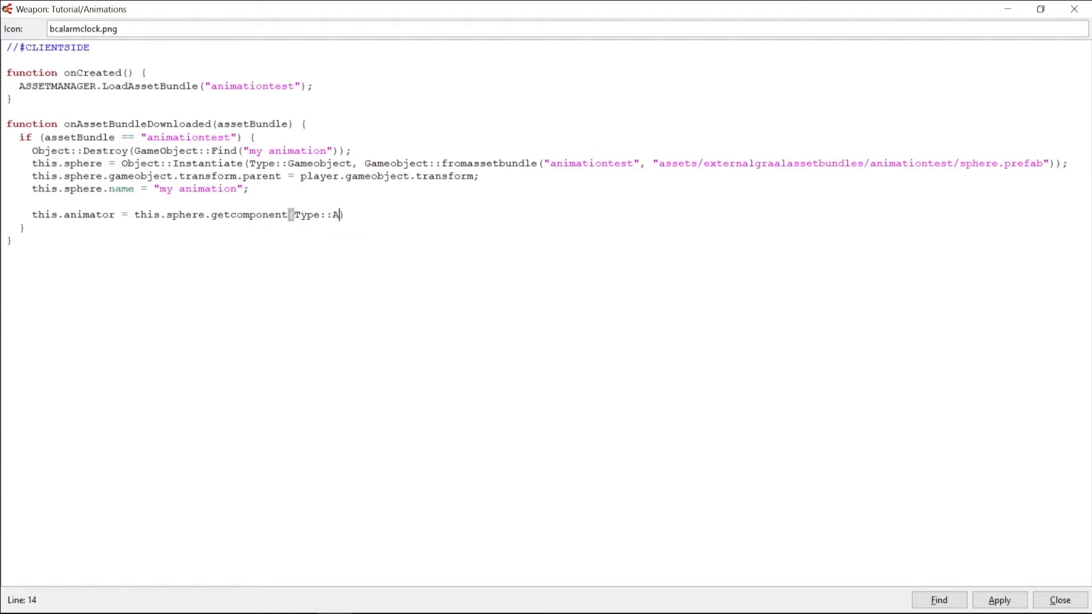
left_click(25, 227)
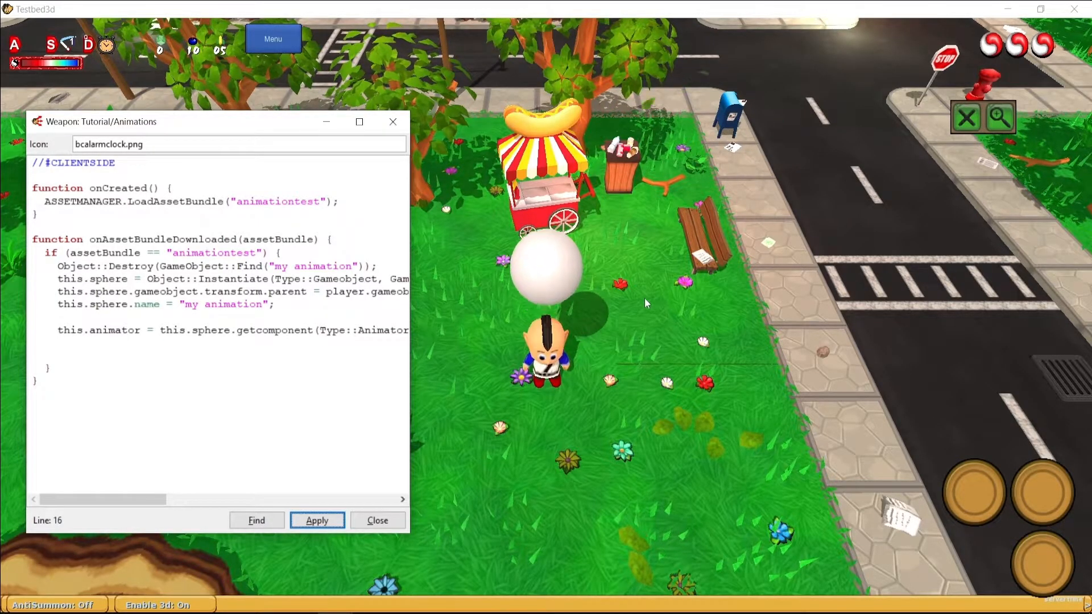
Add a this.animator.setbool(); call below the animator assignment, leaving its arguments empty.
left_click(83, 356)
type("this.an")
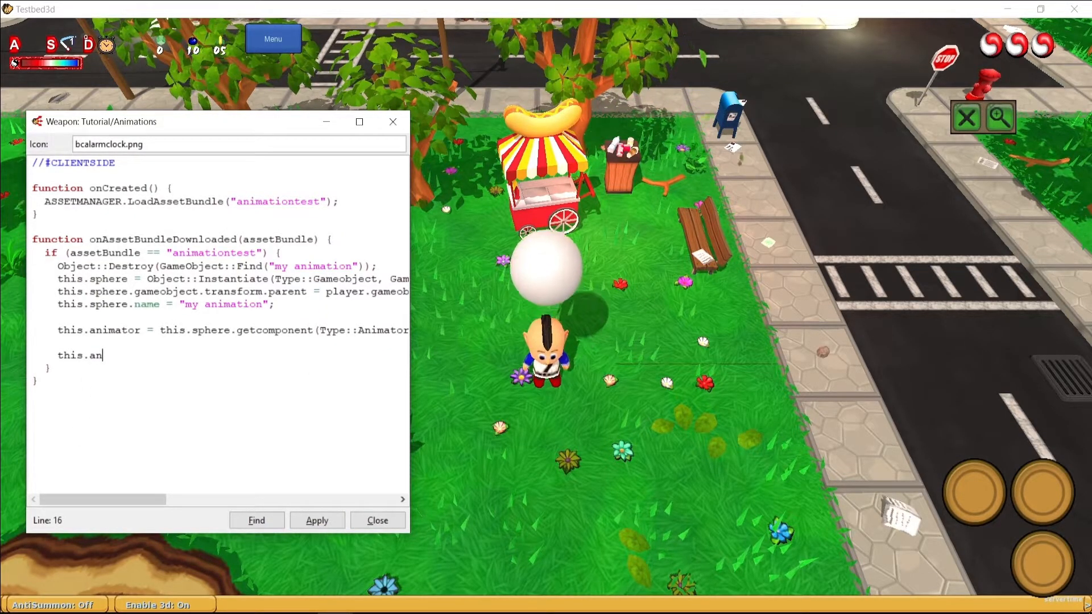
type("imator")
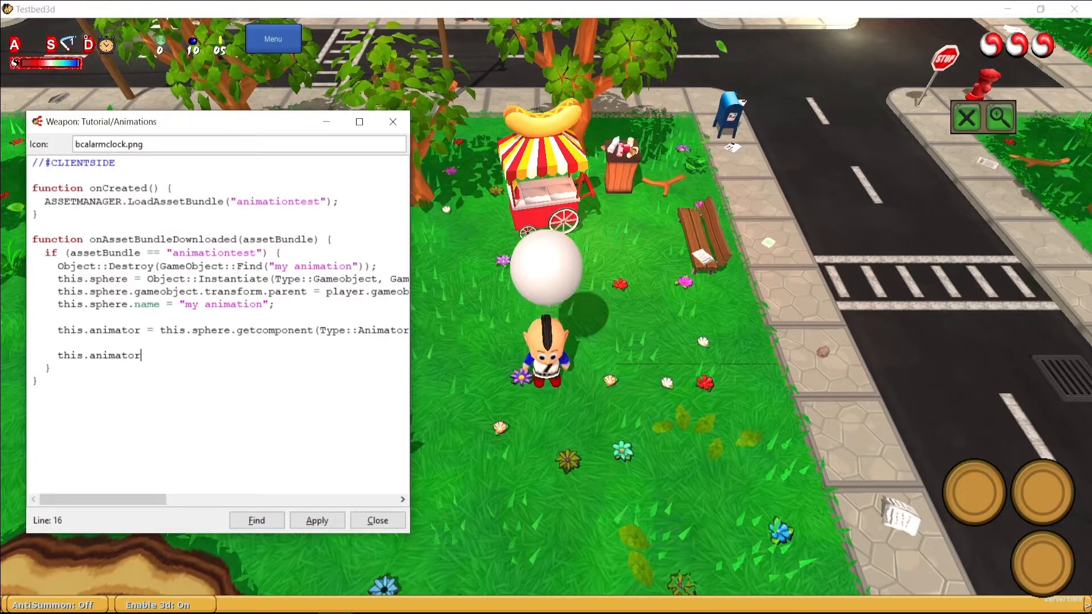
type(".setbool(")
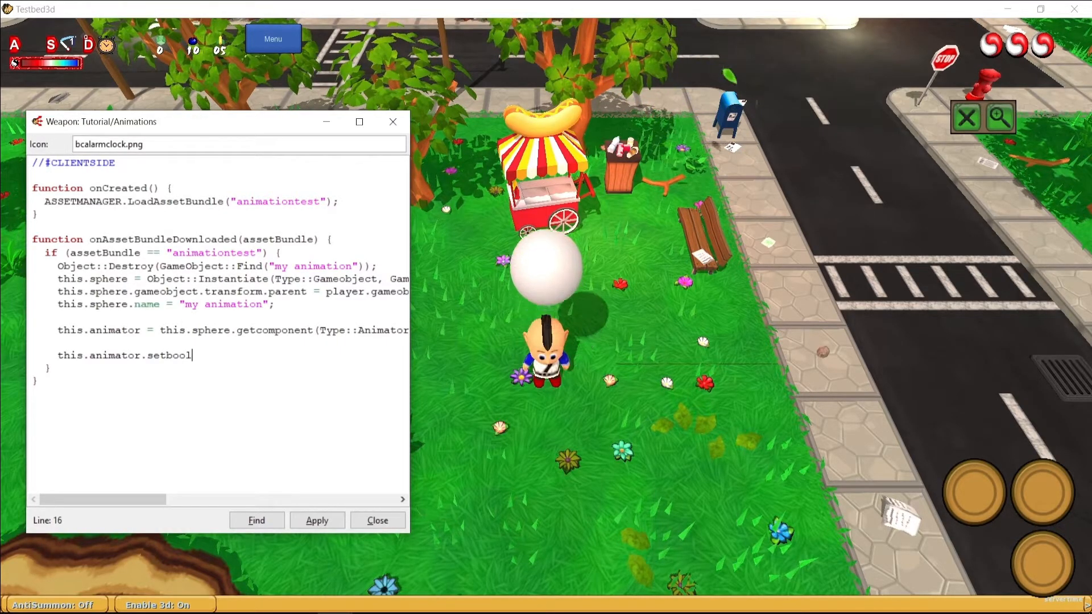
key("End")
type(";")
key("Left")
key("Left")
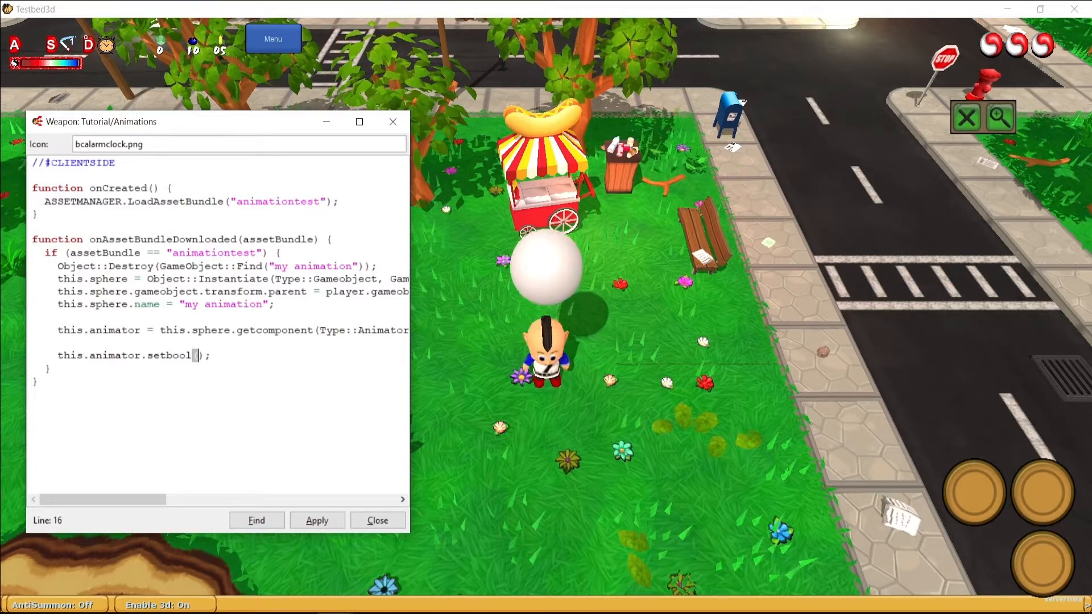
Check the parameter name in Unity's Animator, pass "swap" and true to the setbool call in the weapon script, and apply the script.
type("\"\"")
key("alt+Tab")
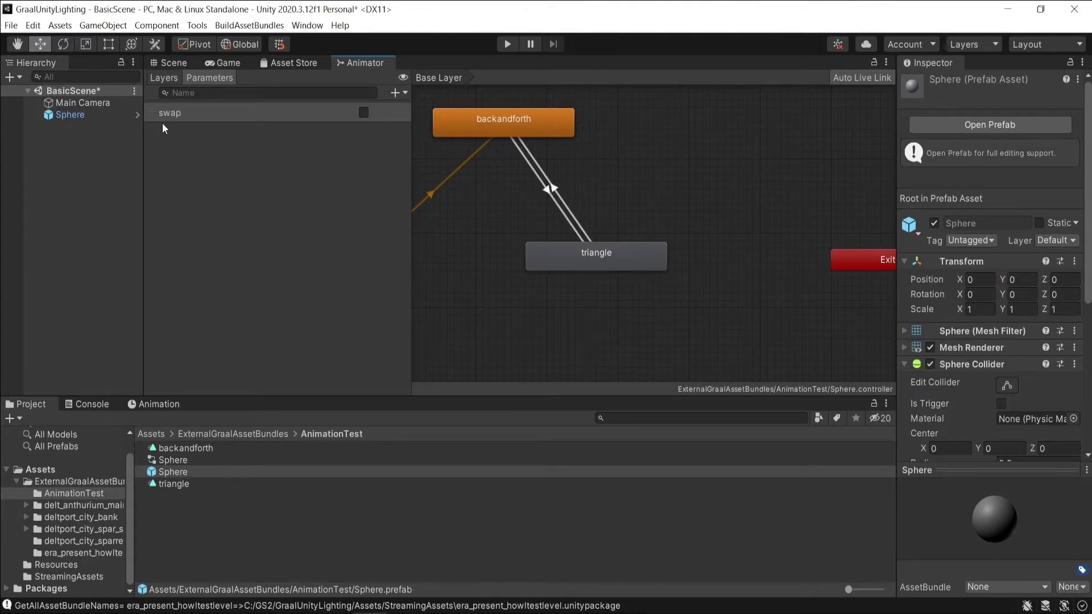
left_click(1008, 9)
type("swap")
key("Right")
type(", true")
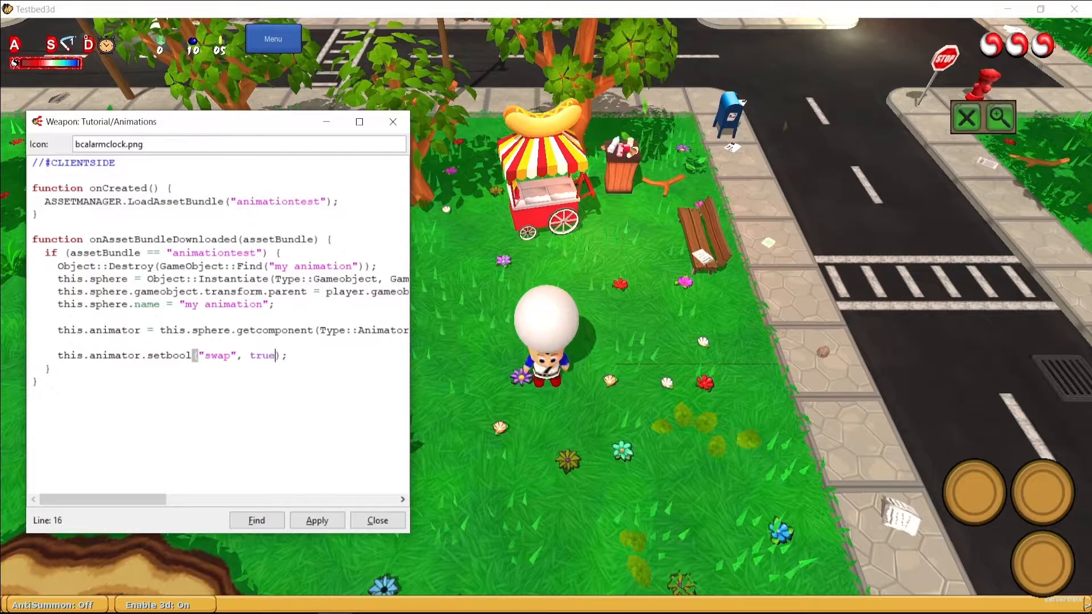
left_click(316, 520)
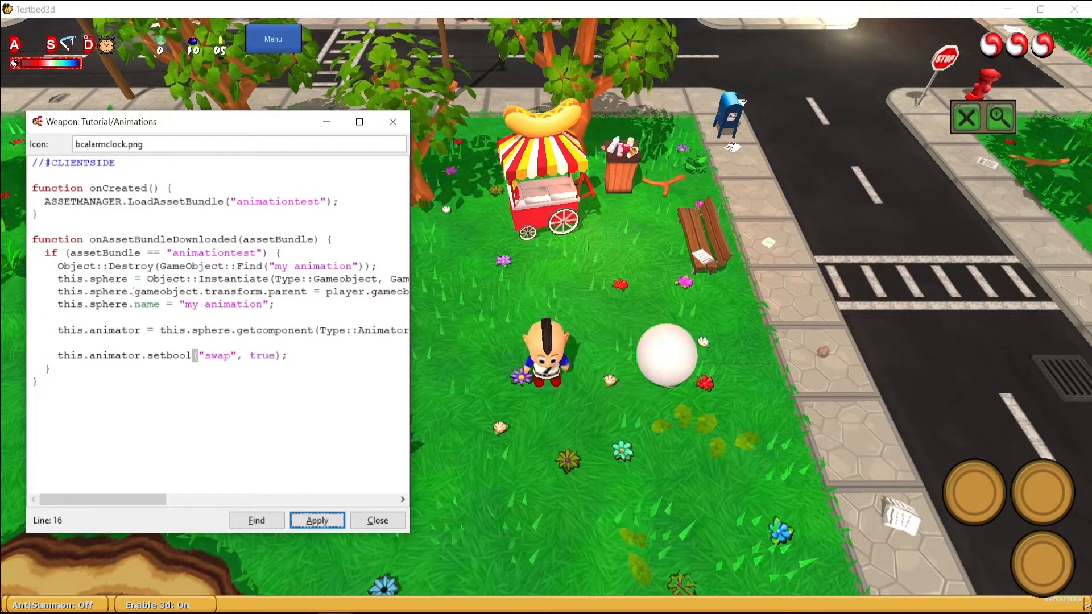
Change the swap value in the setbool call to false and apply the script.
double_click(262, 356)
type("false")
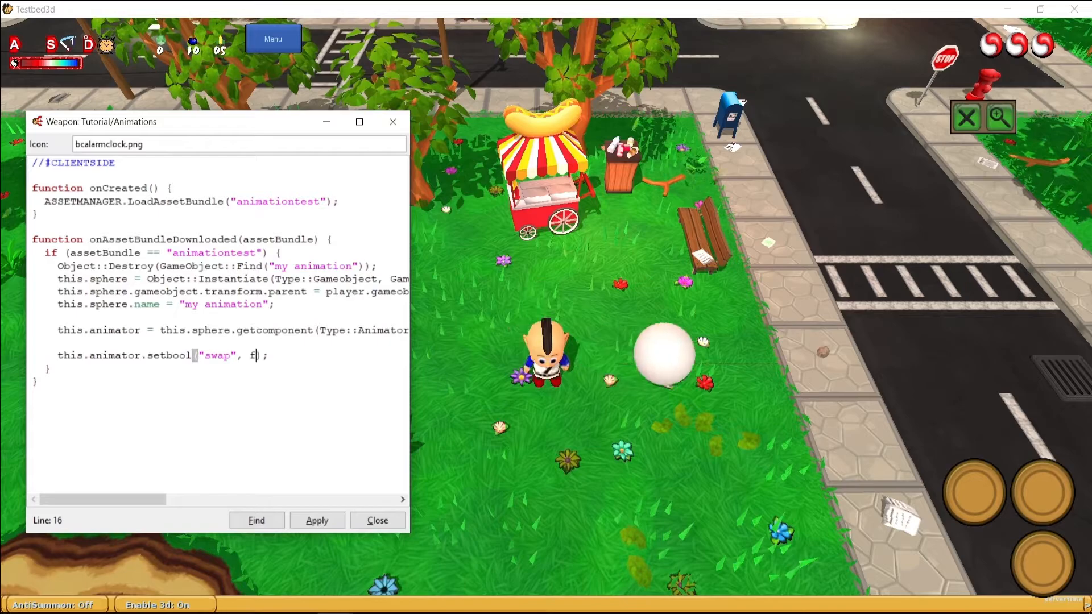
left_click(334, 521)
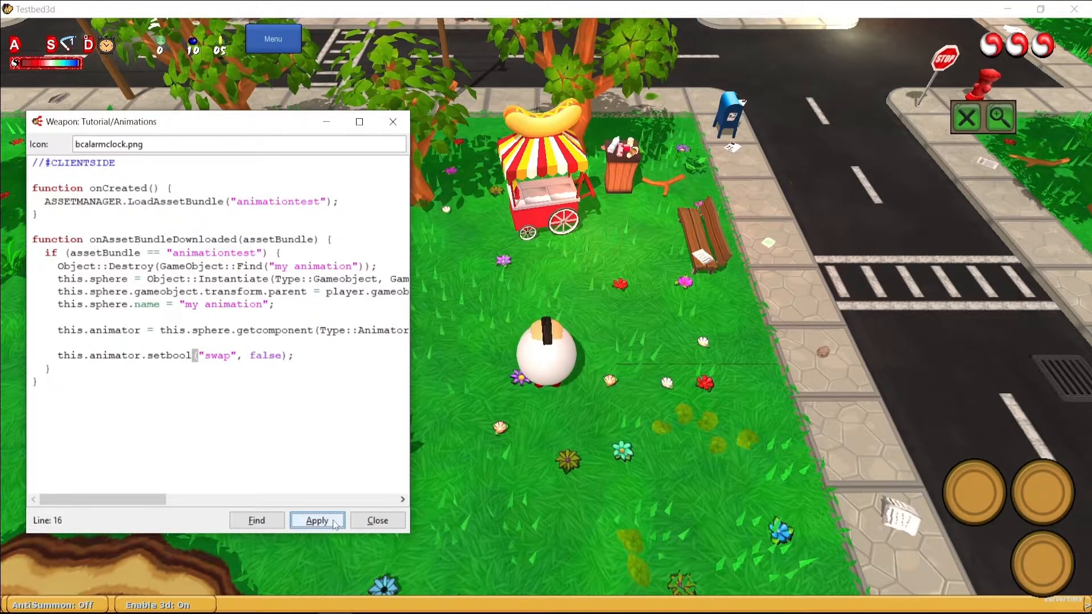
left_click(334, 522)
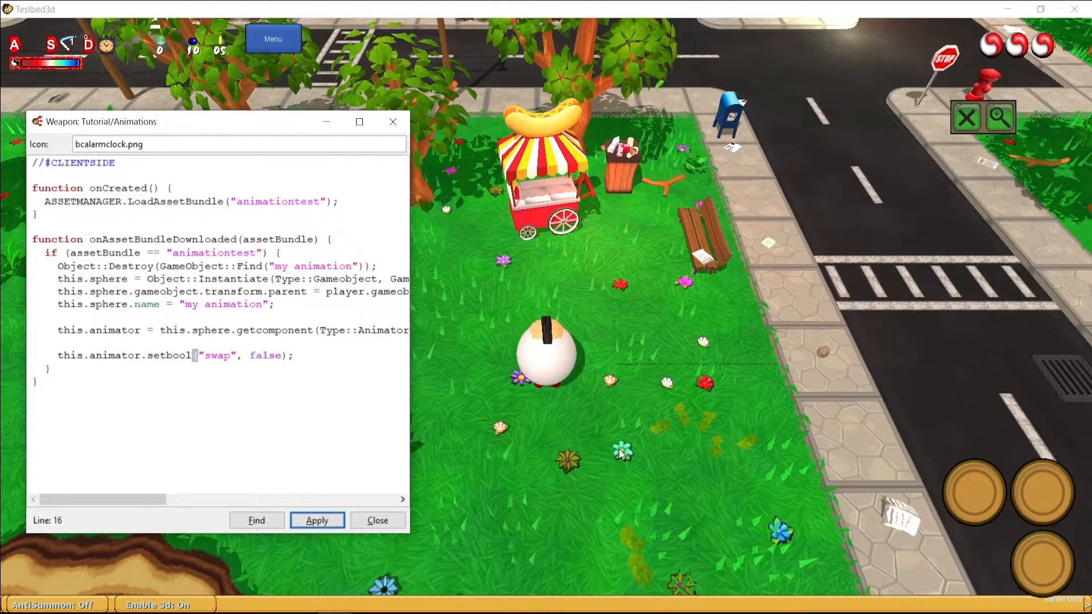
Walk the character around the park and streets to examine how the attached sphere animates as it moves.
left_click(621, 454)
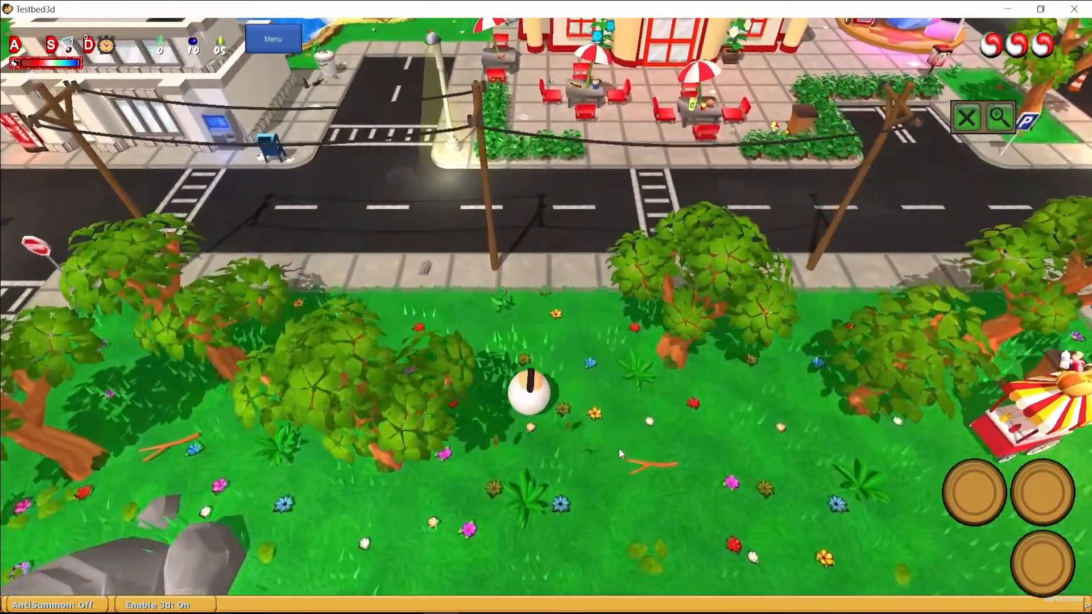
key("Up")
key("Right")
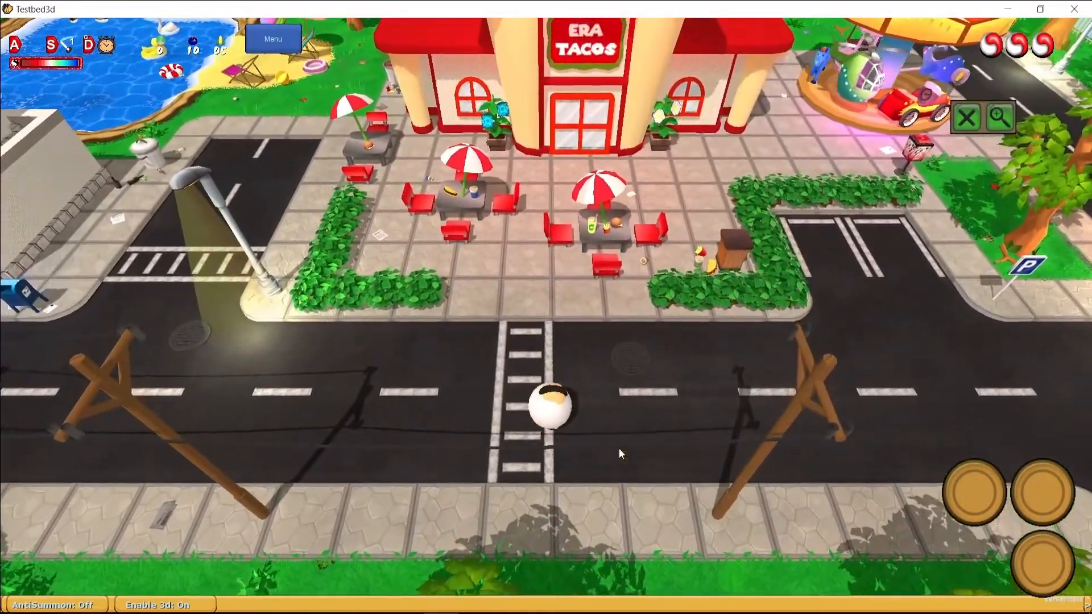
key("Right")
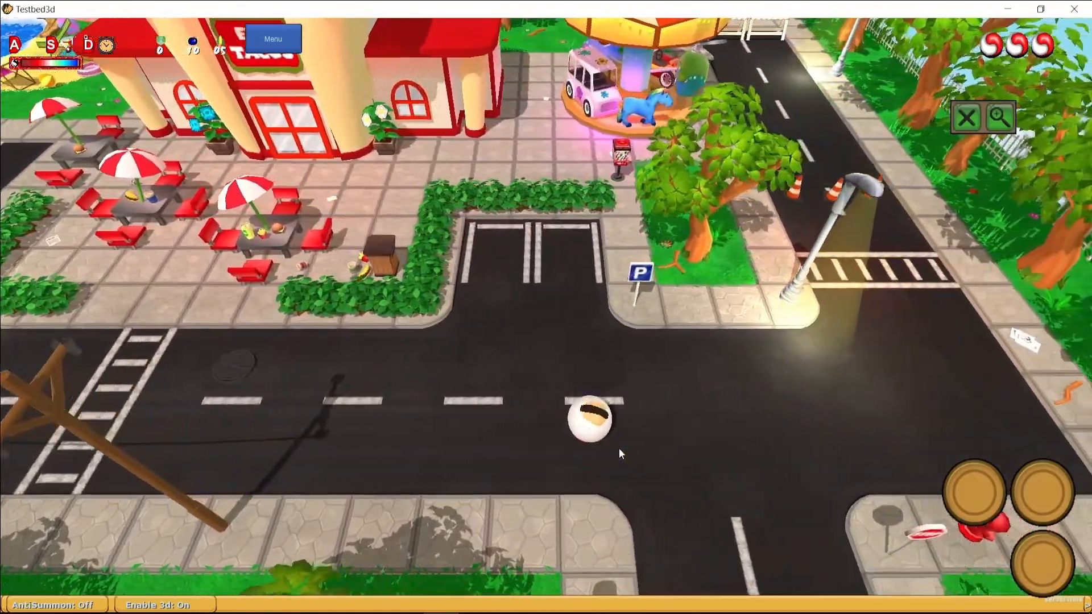
key("Down")
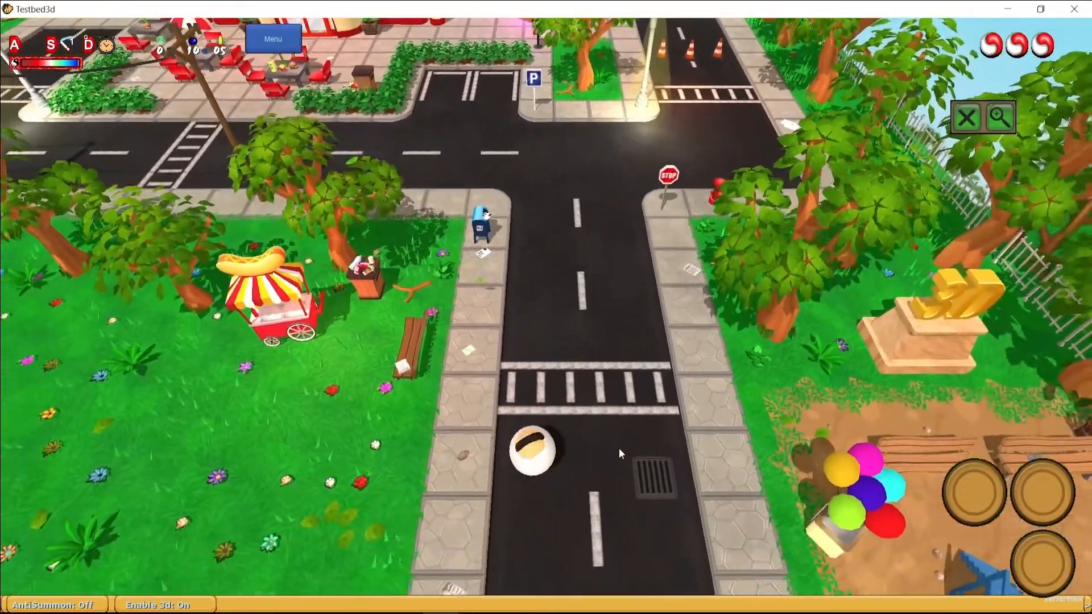
key("Left")
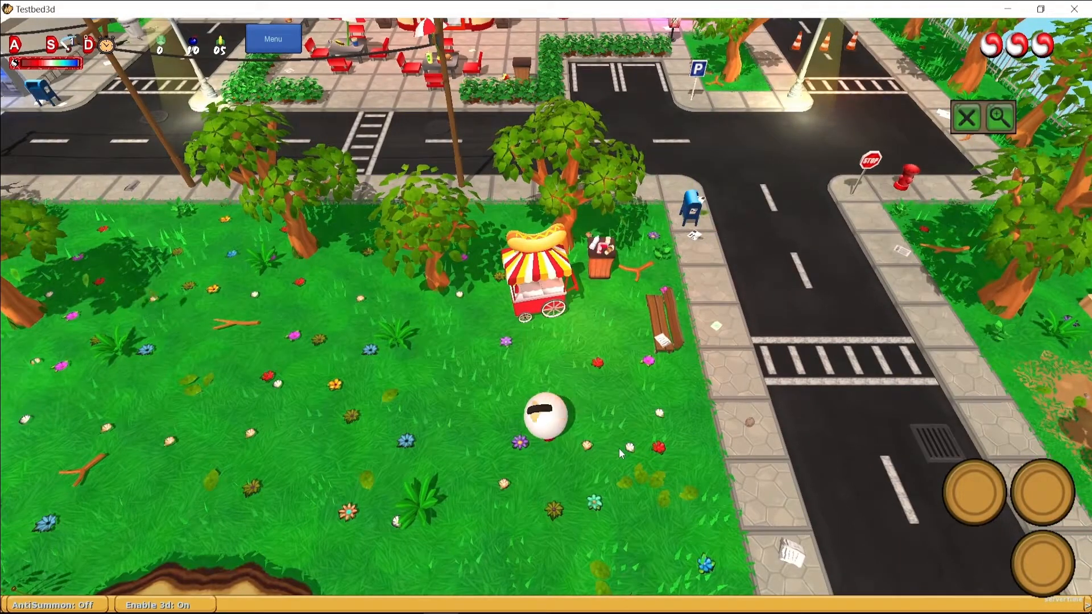
key("Left")
key("Up")
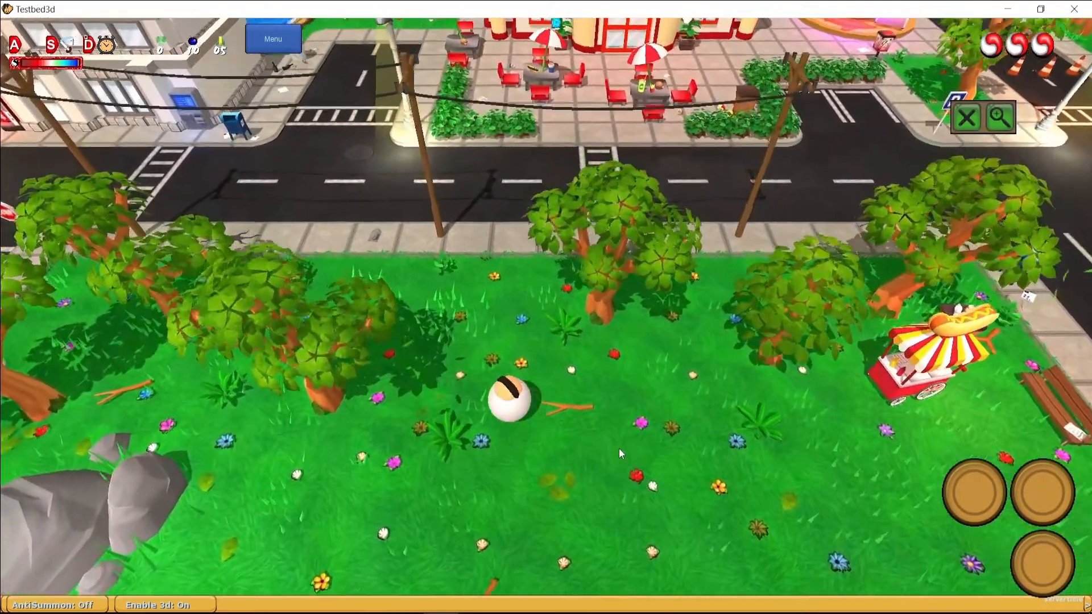
key("Up")
key("Right")
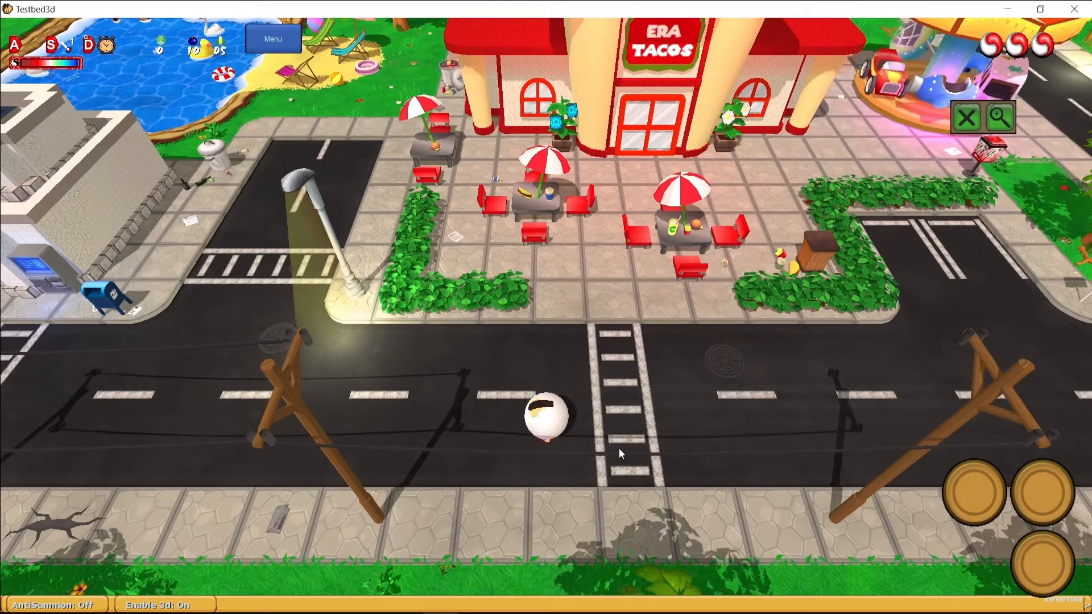
scroll(618, 448, "up", 3)
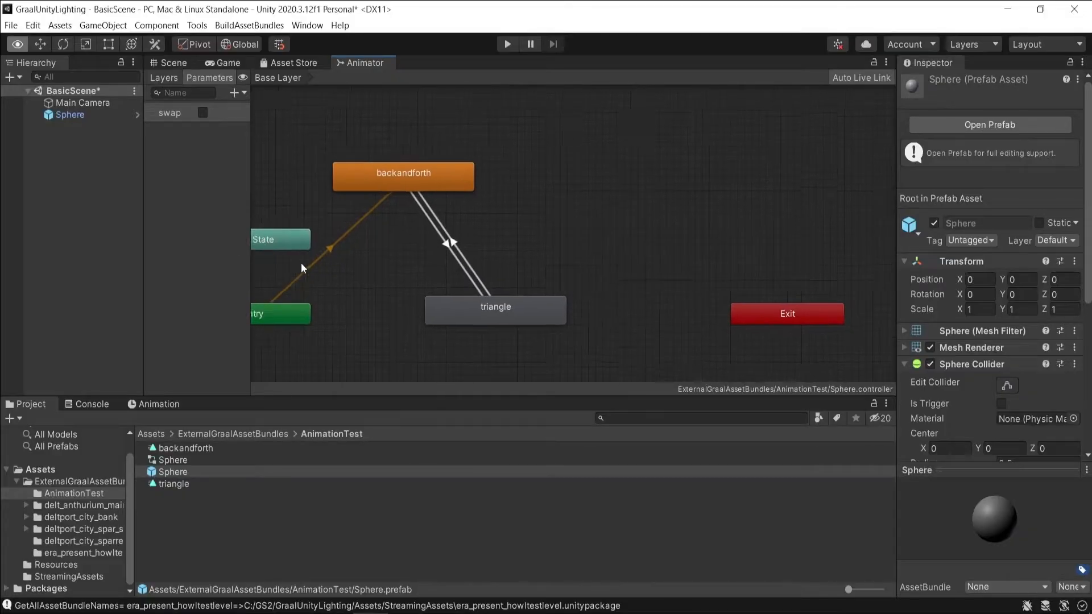
In Unity's Animator, delete both transitions between the backandforth and triangle states, and select the Sphere in the scene.
middle_click_drag(302, 263, 336, 289)
scroll(368, 263, "down", 5)
scroll(368, 263, "up", 5)
middle_click_drag(433, 276, 452, 275)
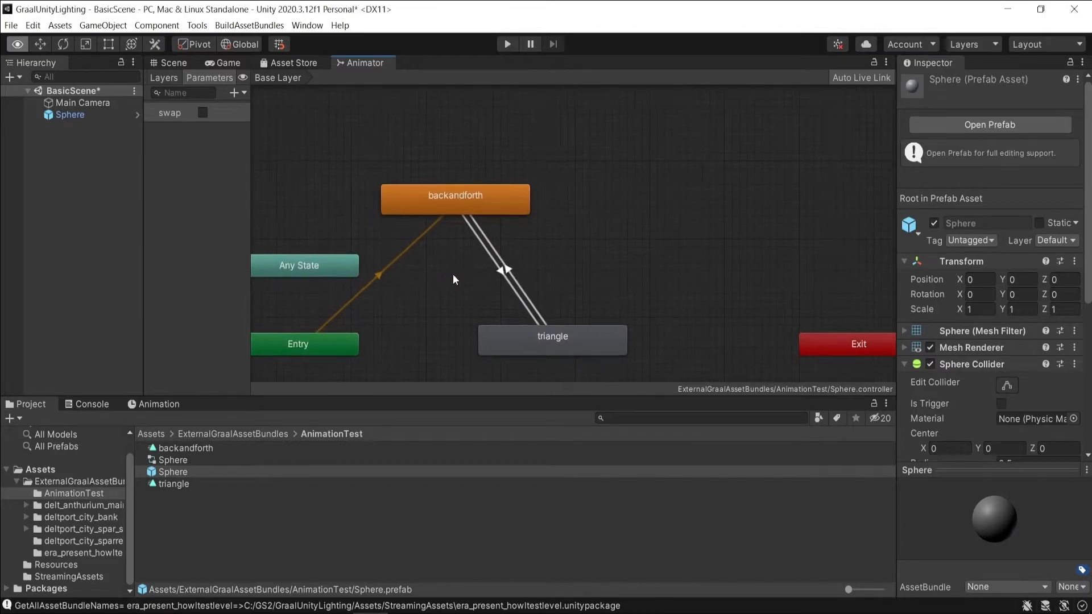
left_click(456, 273)
left_click(509, 268)
key("Delete")
left_click(503, 268)
key("Delete")
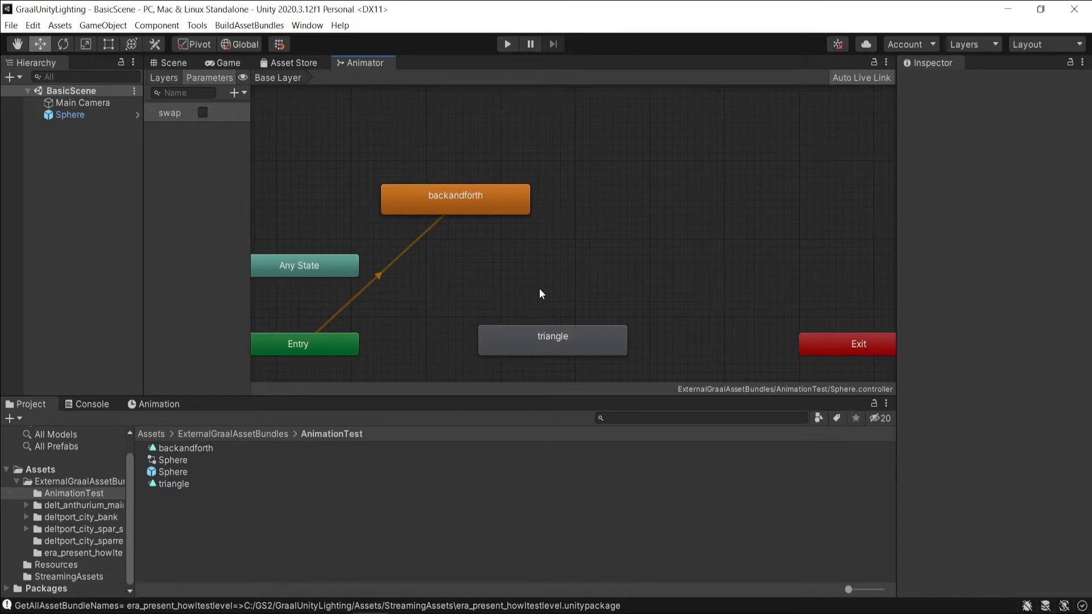
left_click(91, 115)
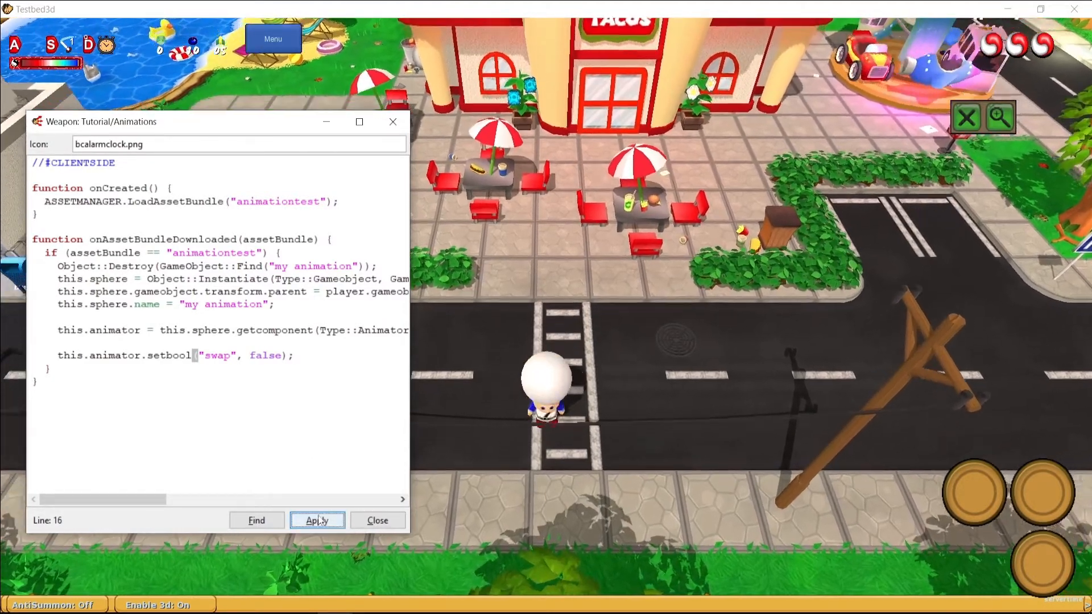
Back in Testbed3d, reapply the weapon script, set the setbool swap value to true and apply it again.
left_click(317, 520)
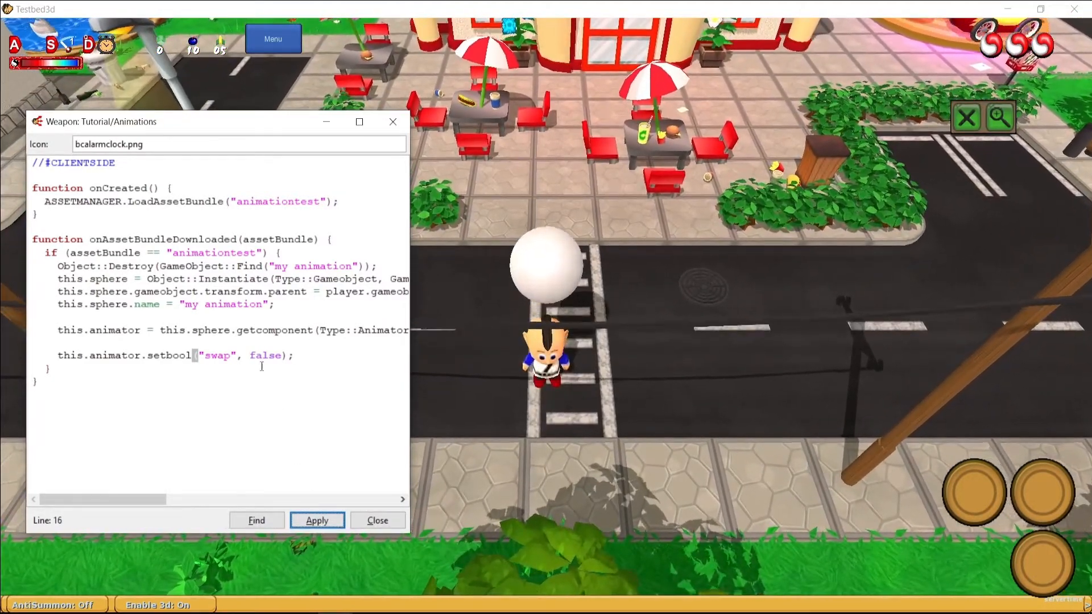
double_click(265, 356)
type("true")
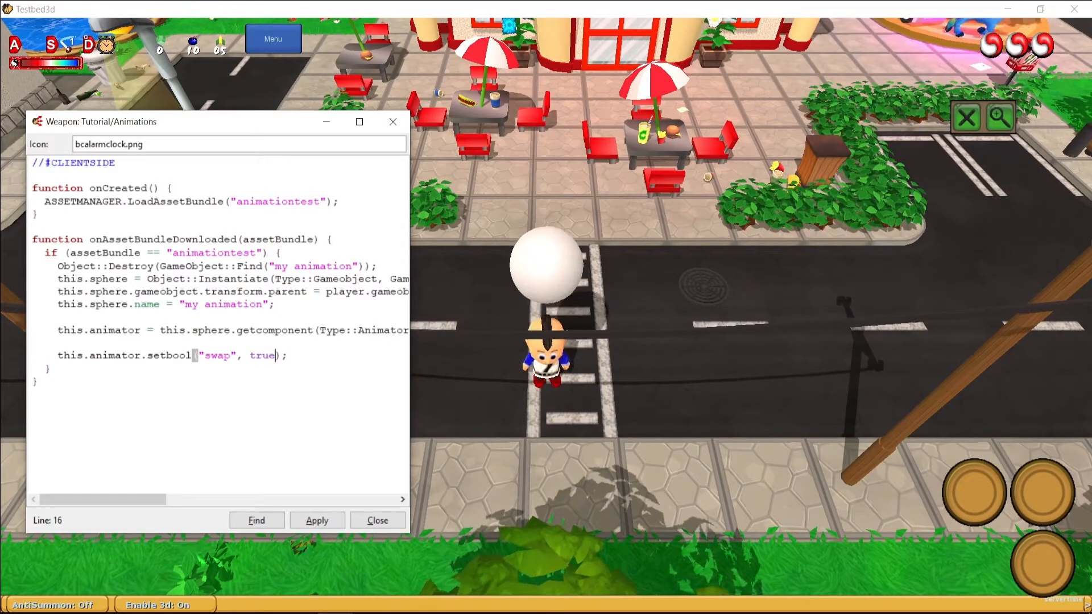
left_click(318, 521)
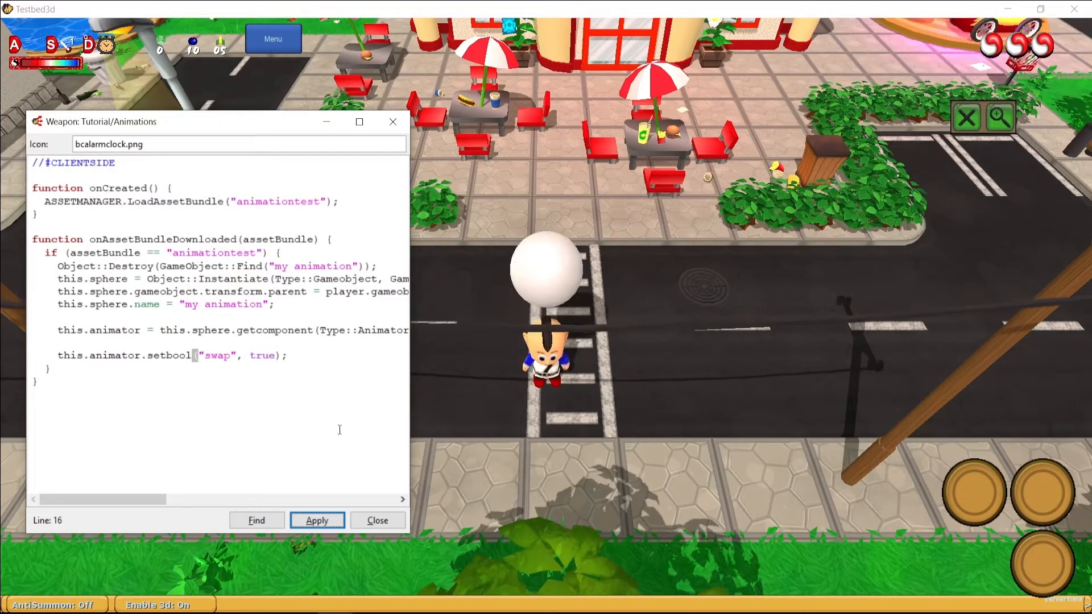
Replace the setbool call with this.animator.Play("triangle"); and apply the script.
left_click_drag(288, 356, 141, 349)
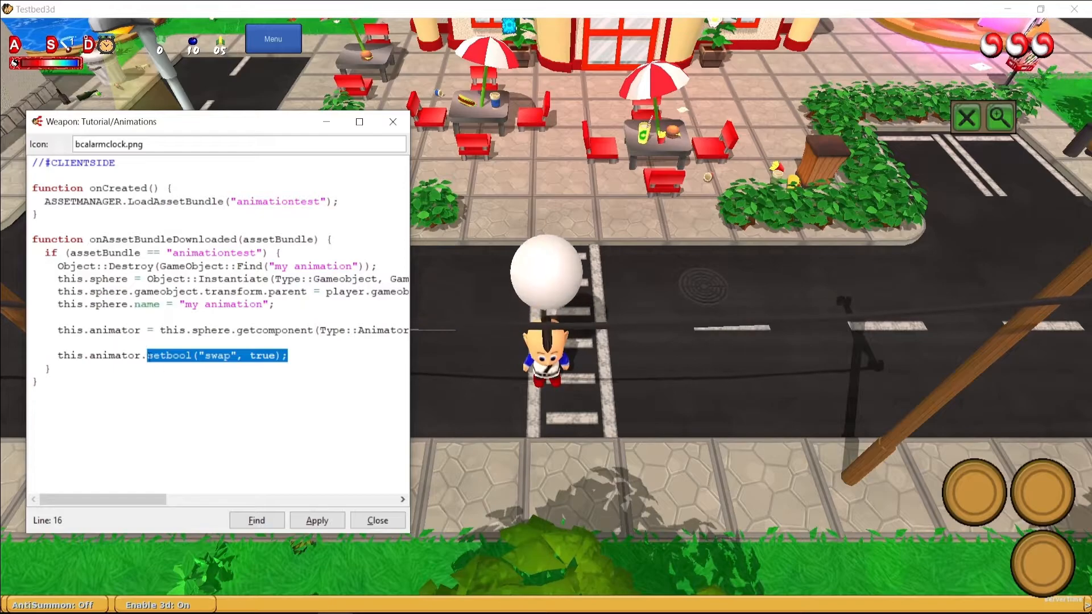
type(".Play(\"\");")
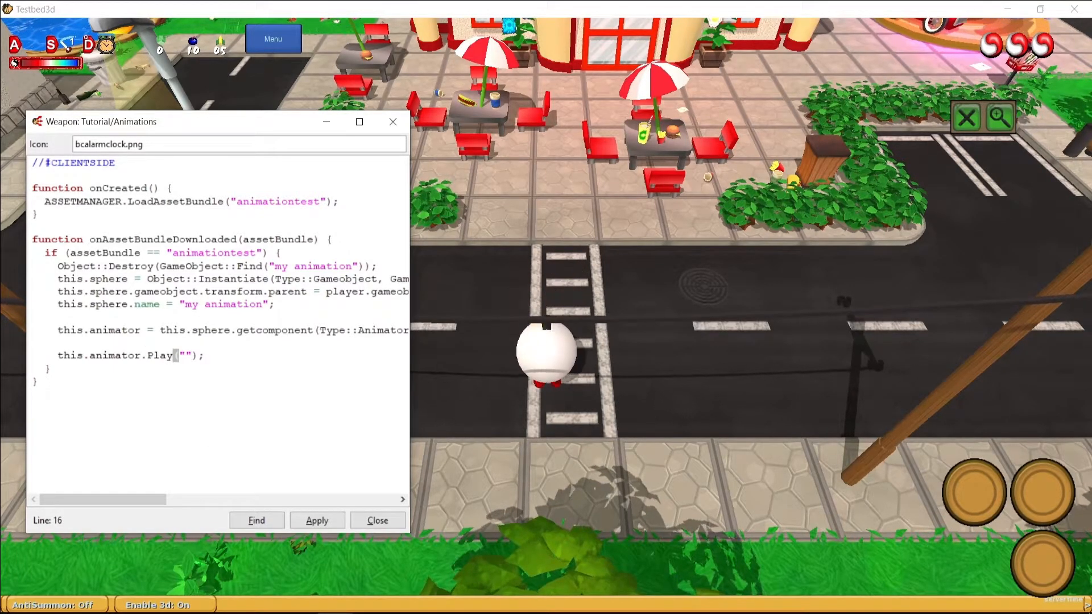
key("Left")
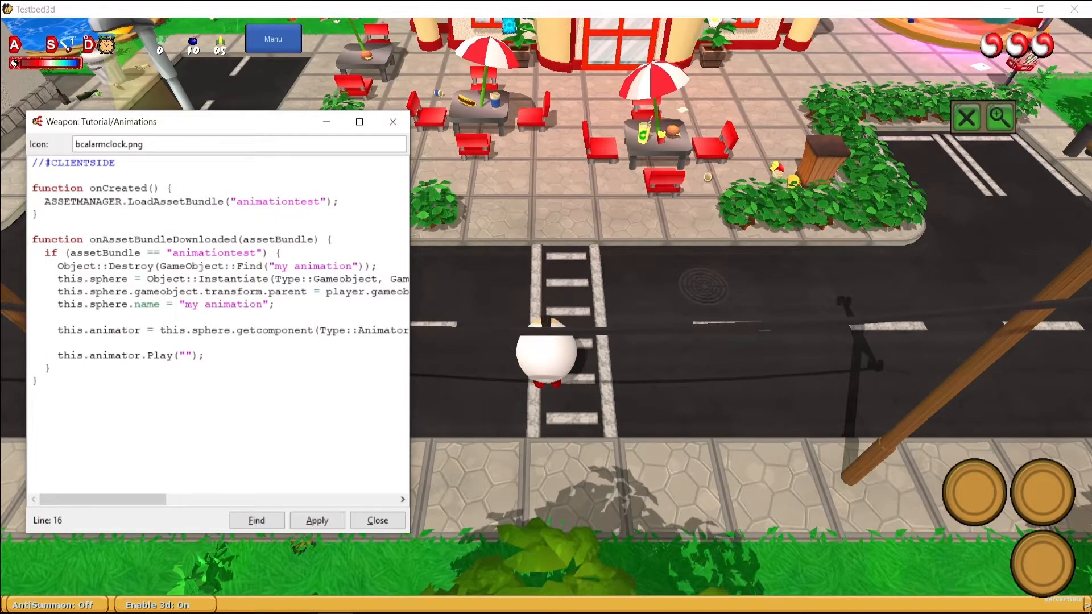
type("triangle")
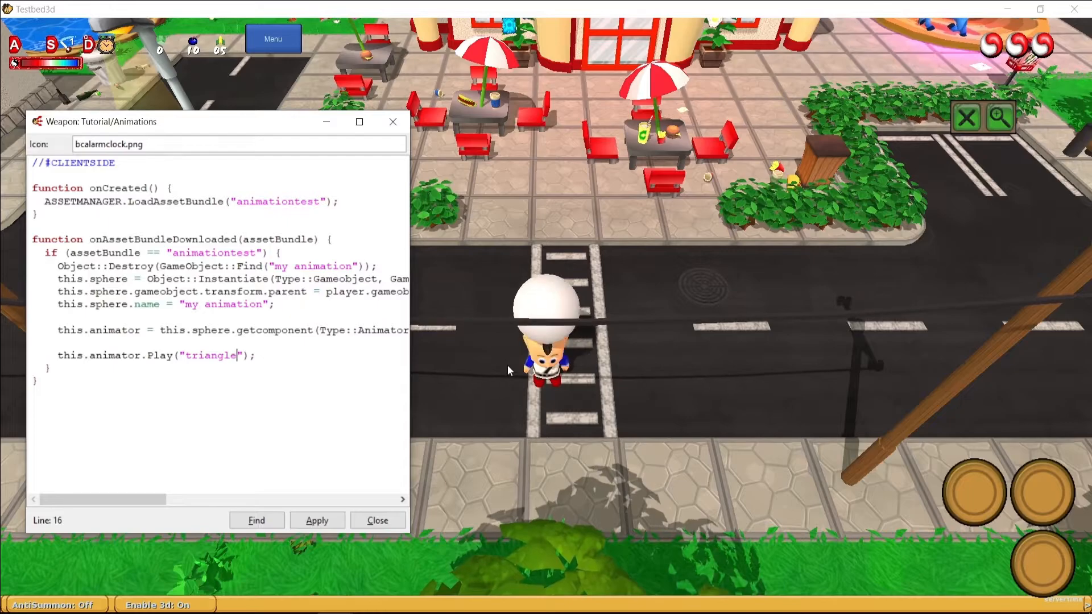
left_click(317, 520)
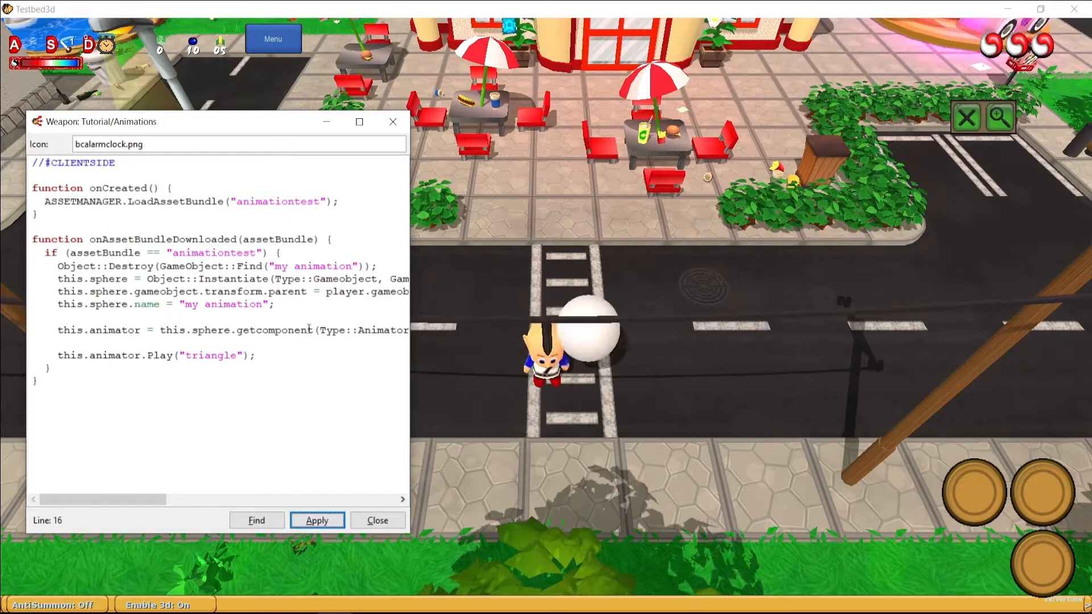
Change the animation name in the Play call to backandforth and apply the script.
double_click(221, 353)
type("backandforth")
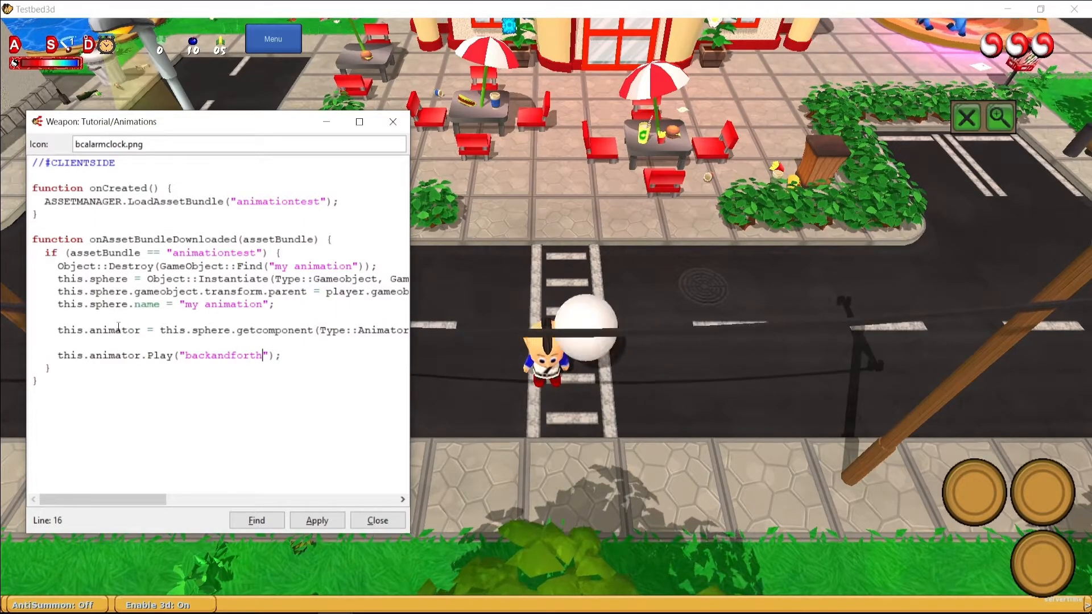
left_click(318, 520)
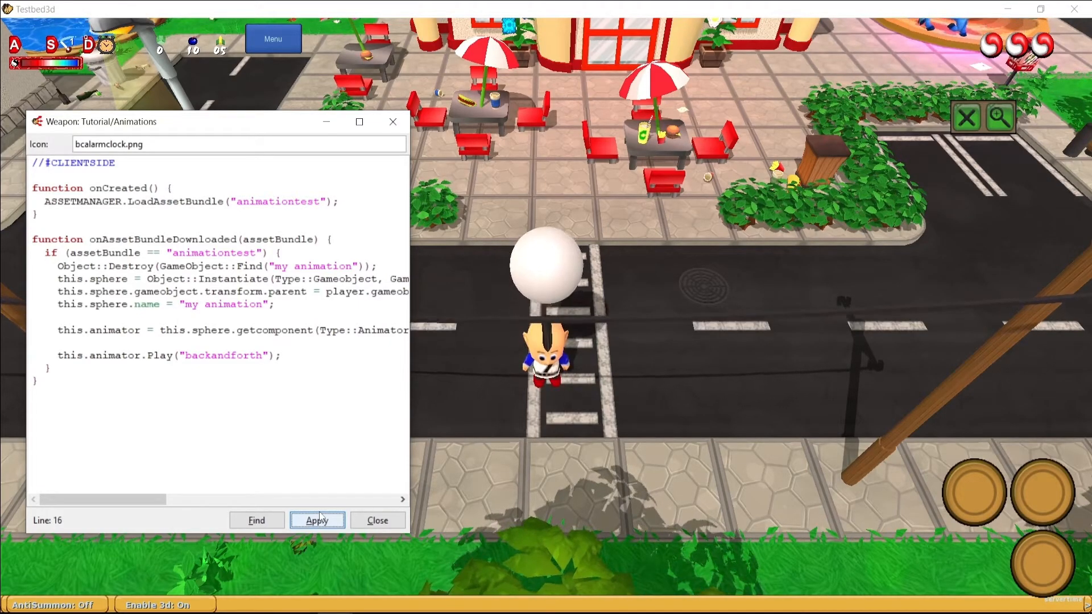
Set the animation name in the Play call back to triangle.
double_click(227, 355)
type("triangle")
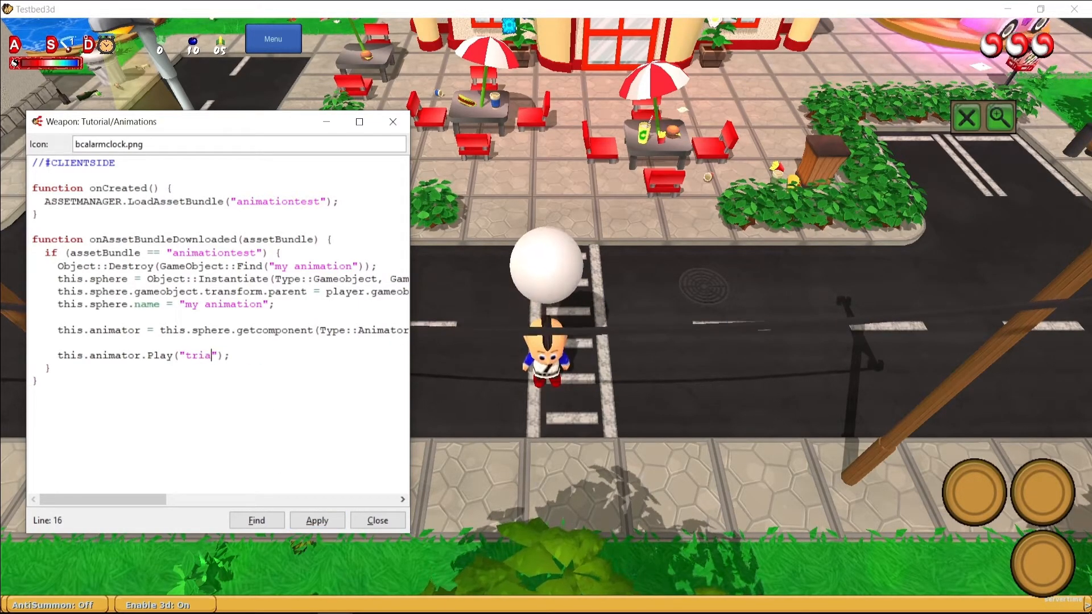
key("Return")
key("BackSpace")
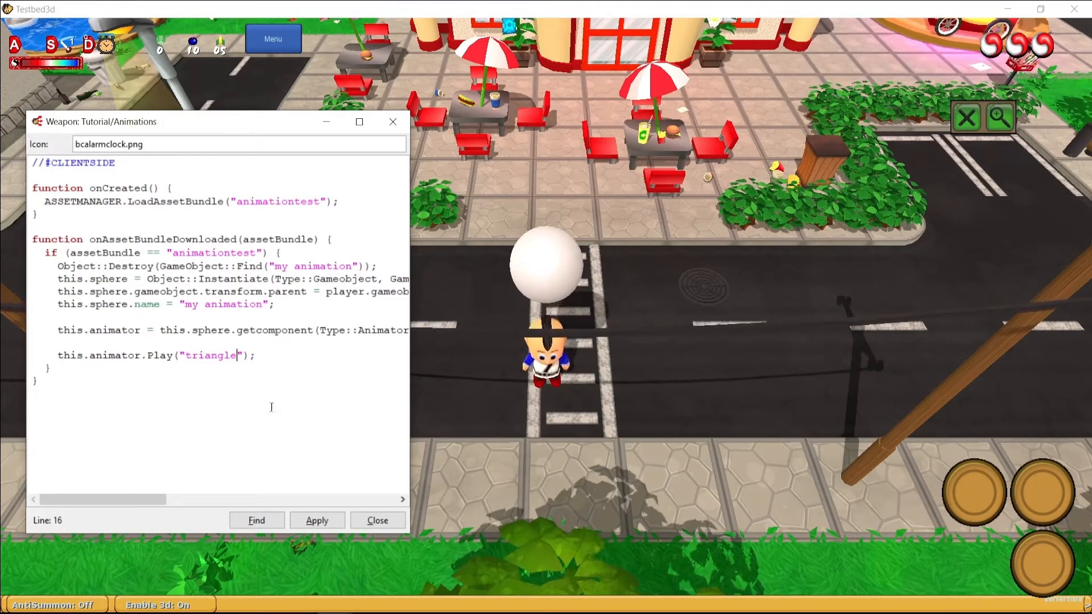
Apply the script, then add the line this.animator.speed(0.1); directly below the Play call.
left_click(335, 514)
left_click(257, 366)
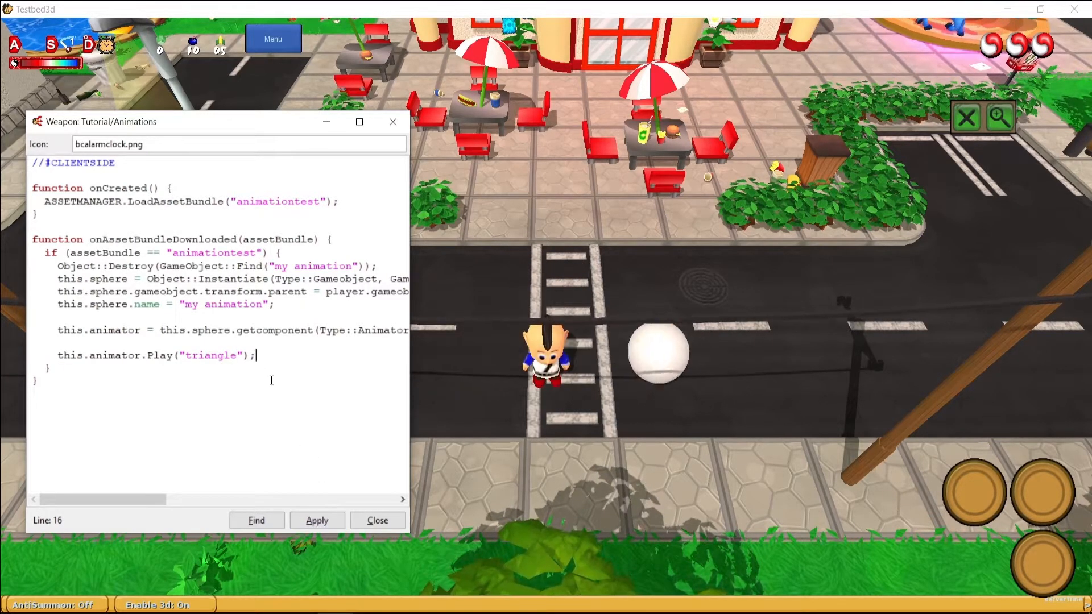
key("Return")
key("Up")
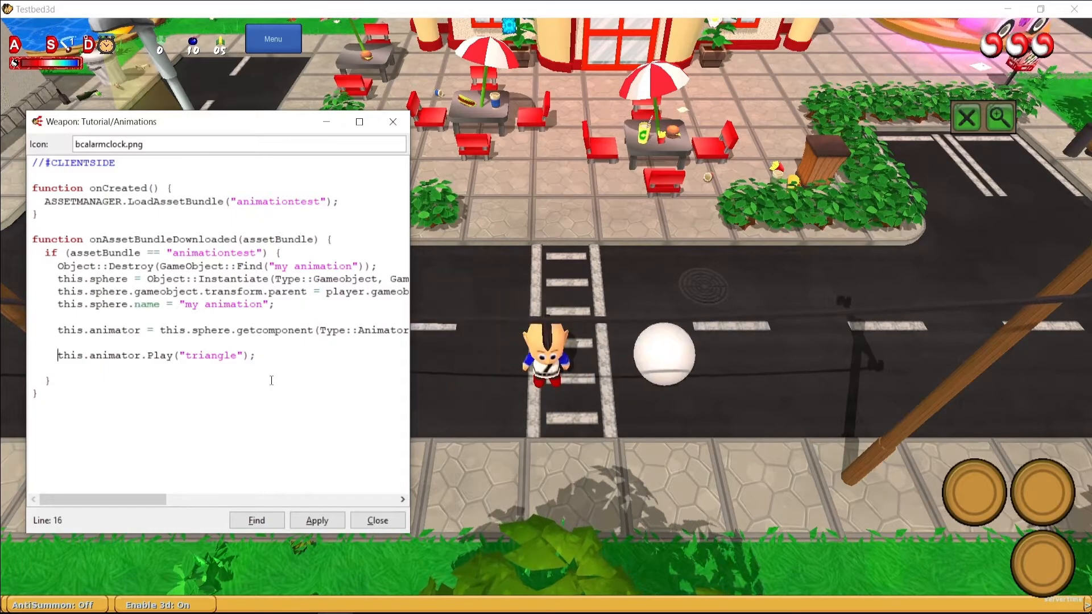
key("ctrl+shift+Right")
key("ctrl+shift+Right")
key("ctrl+shift+Right")
key("ctrl+c")
key("Down")
key("ctrl+v")
type(".speed(0.")
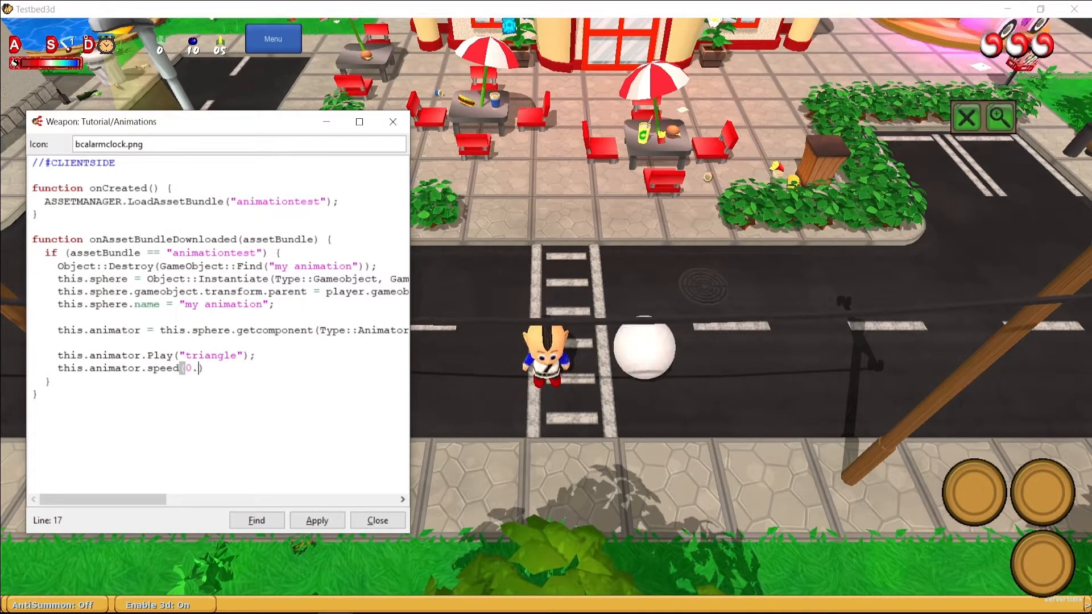
type("1);")
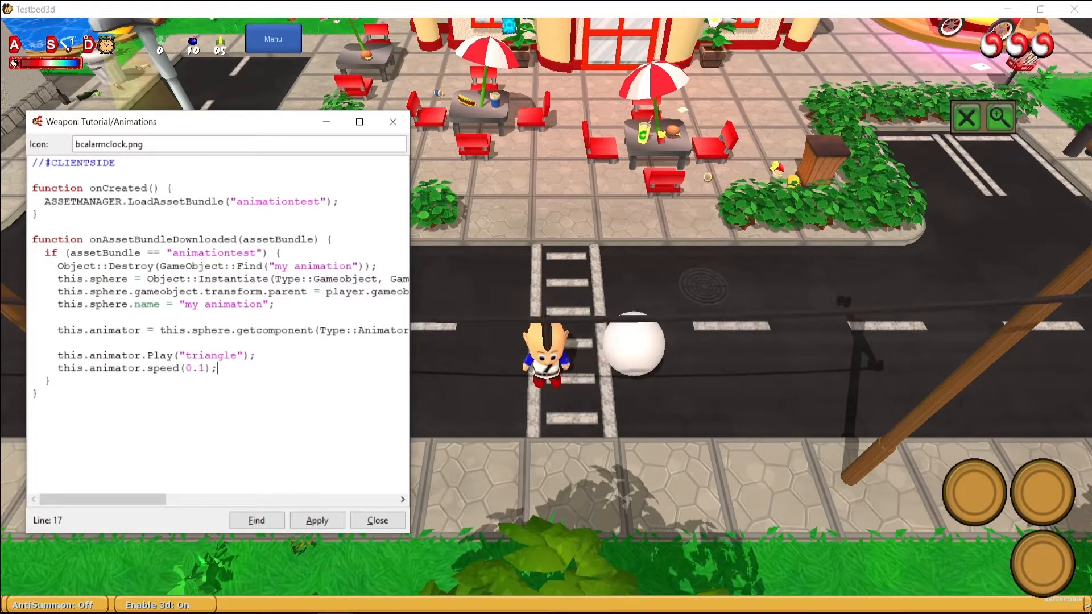
Rewrite the speed call as the assignment this.animator.speed = 0.1;.
key("BackSpace")
key("BackSpace")
key("BackSpace")
key("BackSpace")
key("BackSpace")
key("BackSpace")
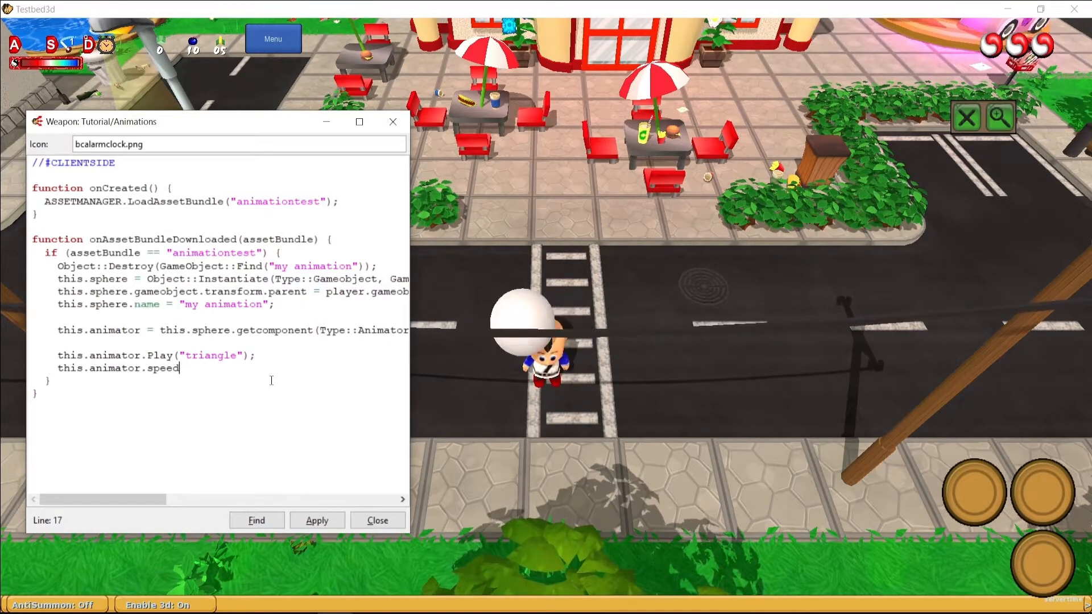
type("= 0.1;")
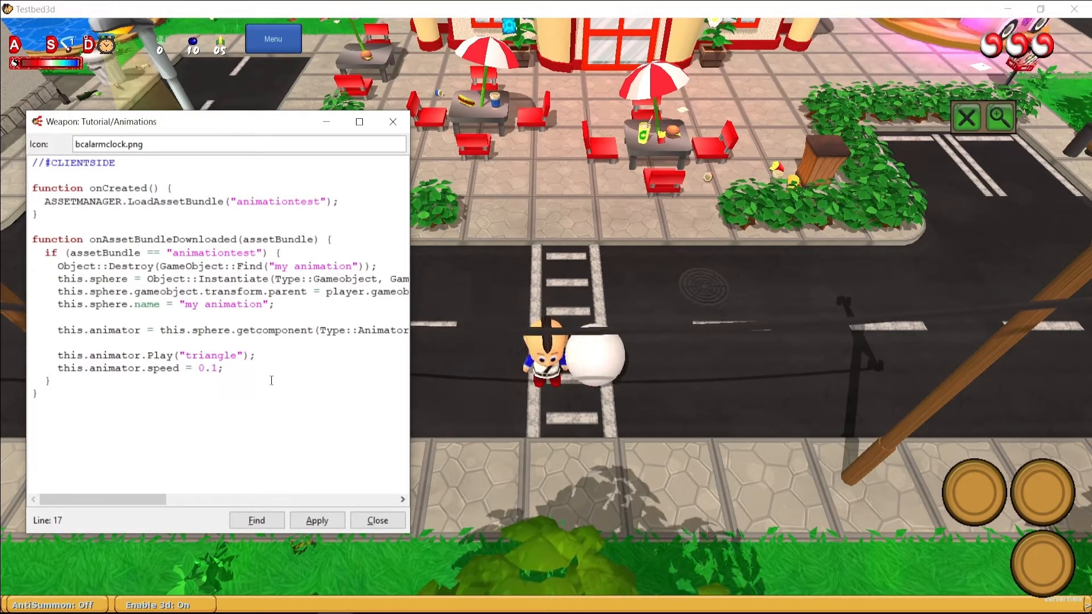
Change the animation name in the Play call to backandforth and remove the decimal part of the speed value.
left_click_drag(258, 355, 235, 355)
double_click(239, 355)
type("backandf")
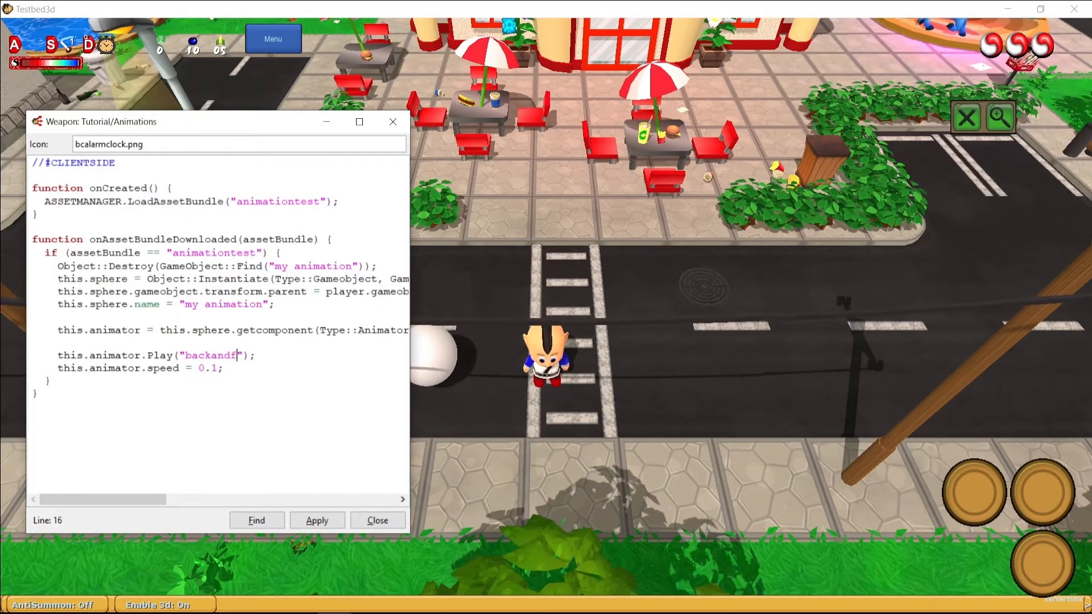
type("orth")
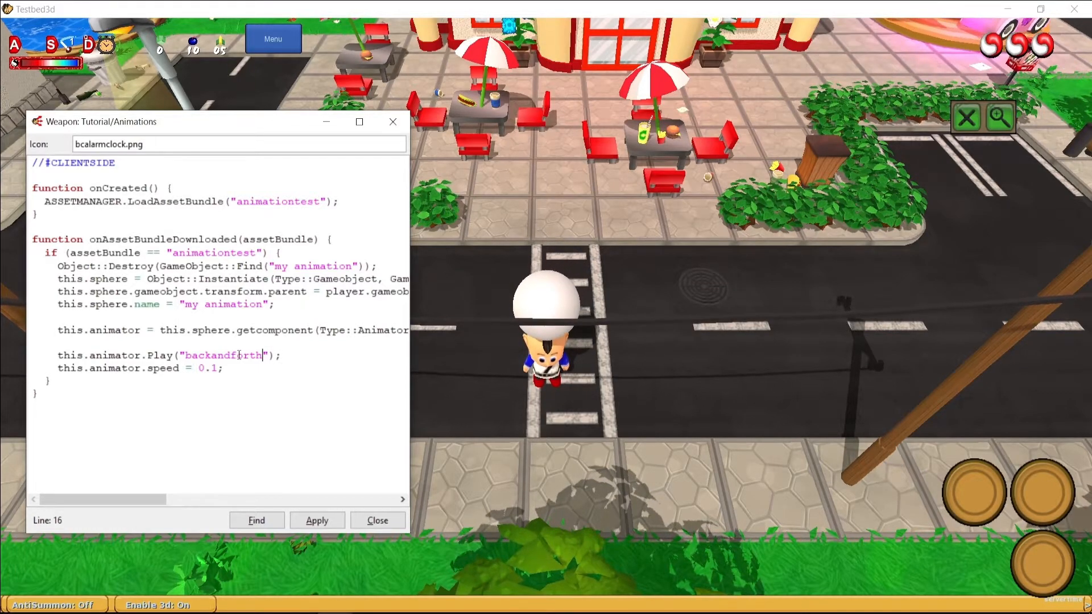
key("Down")
key("Left")
key("BackSpace")
key("BackSpace")
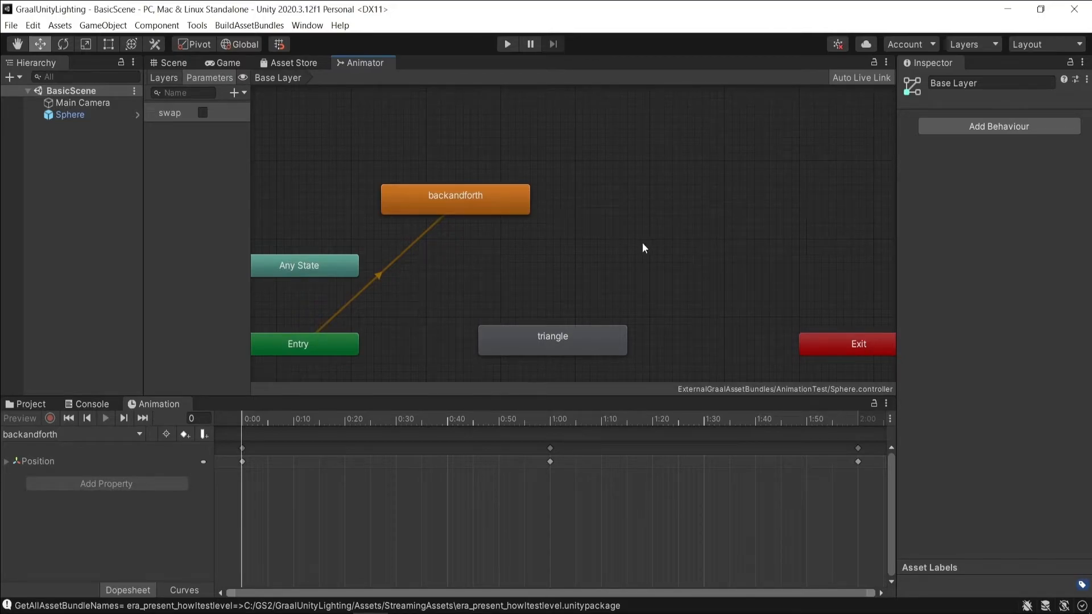
In Unity, add an animation event at 1:00 in the backandforth clip, then reopen the clip from the AnimationTest folder and select the event.
left_click_drag(240, 419, 550, 506)
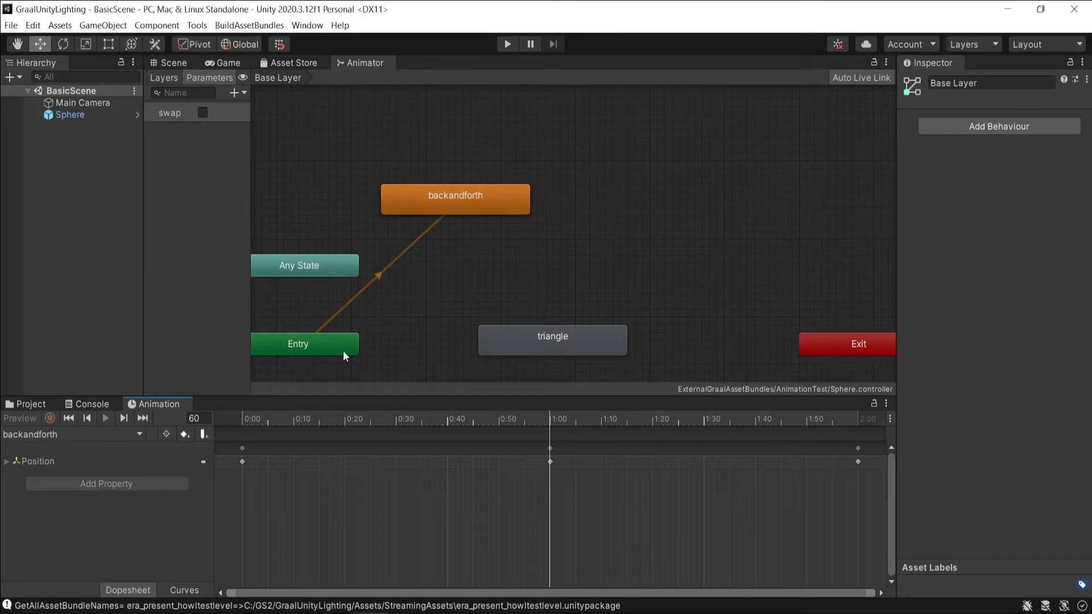
left_click(203, 435)
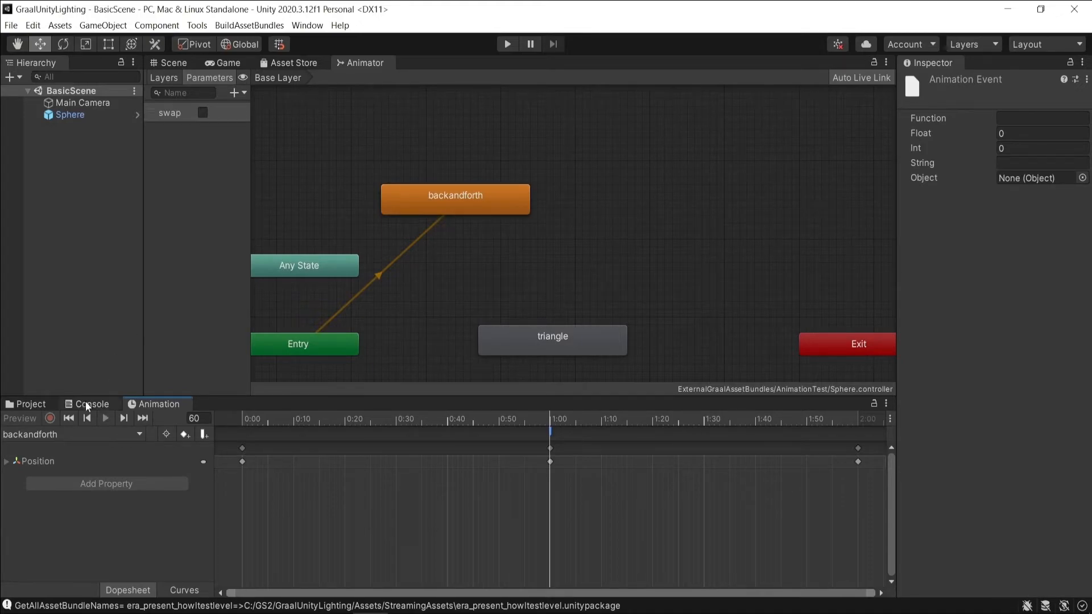
left_click(31, 404)
left_click(64, 484)
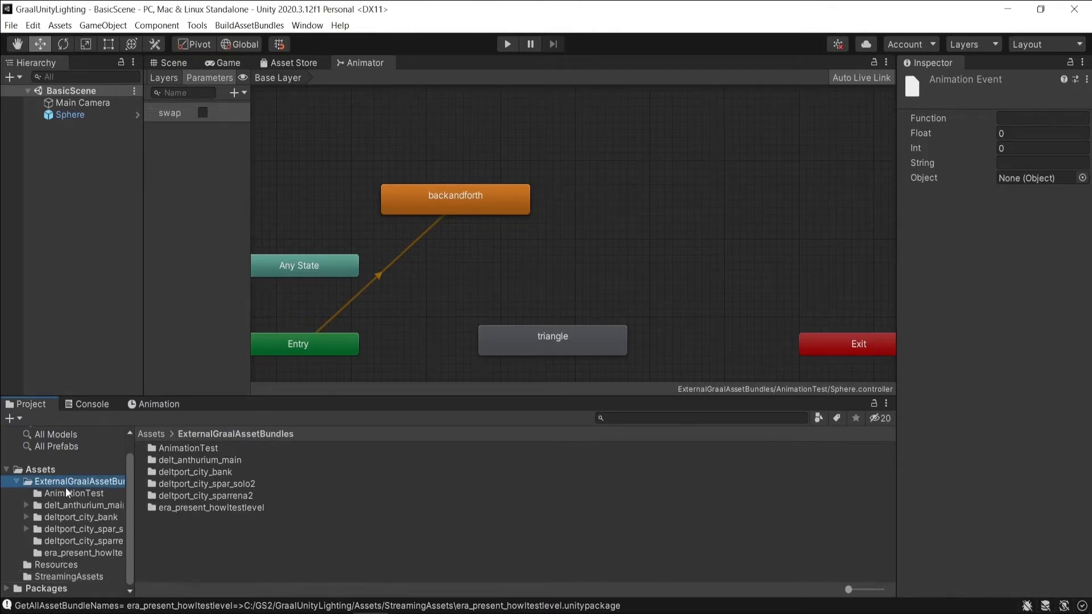
left_click(68, 492)
left_click(204, 449)
double_click(205, 449)
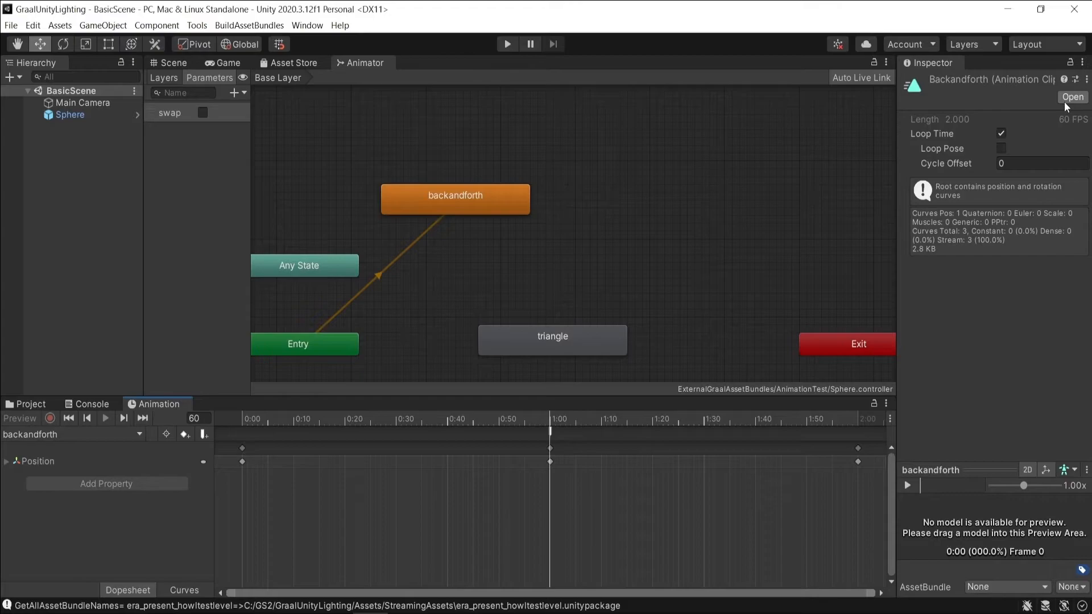
left_click(551, 434)
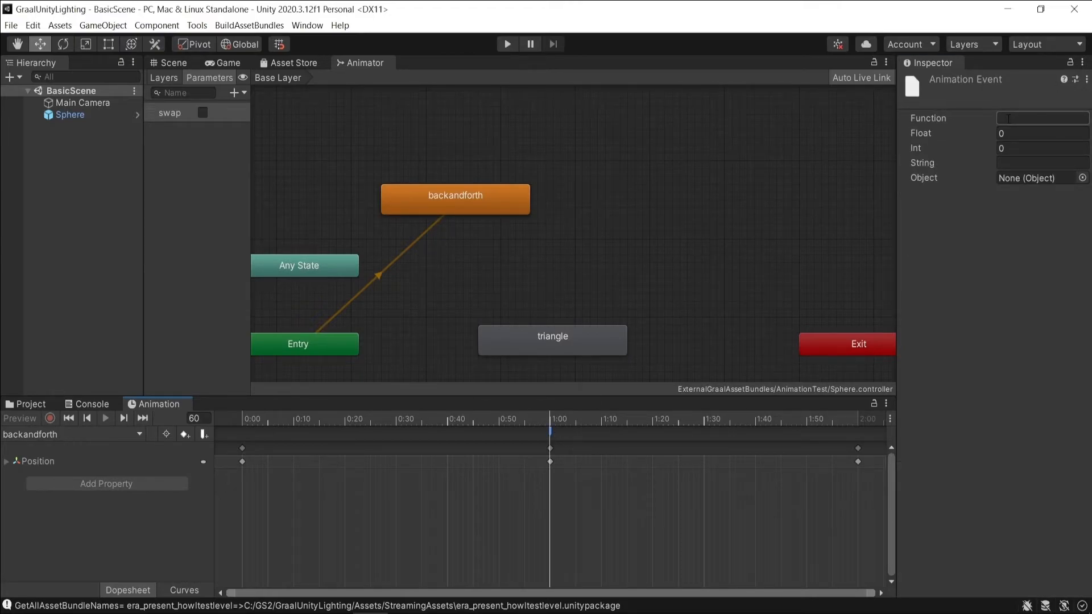
Set the animation event's Function to OnAnimationEvent, its String to "at the top" in quotes, and its Int to 2.
left_click(1009, 118)
type("OnAni")
type("mationEvent")
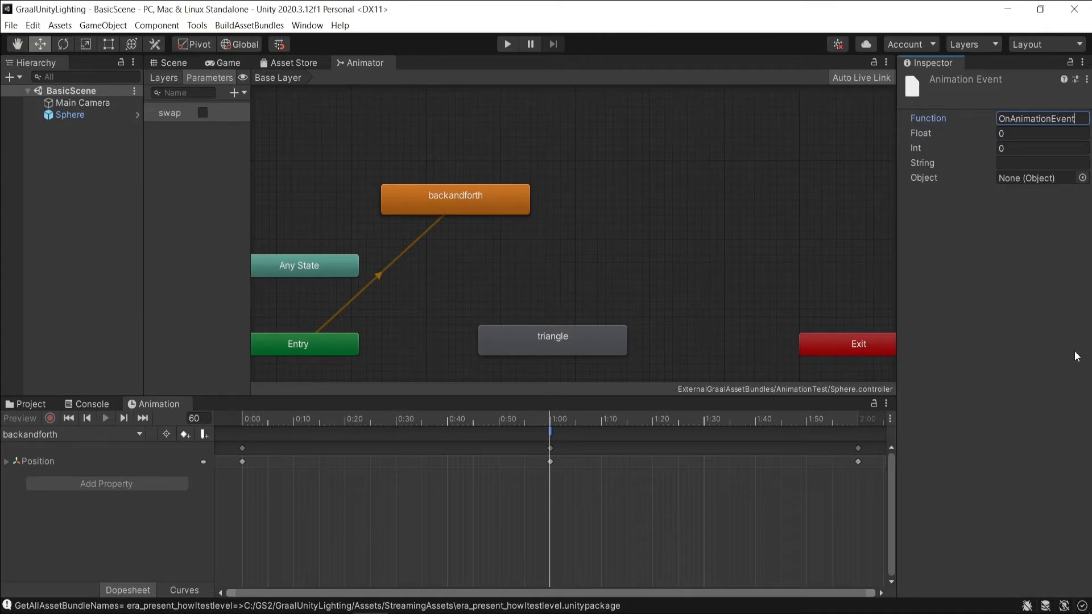
left_click(1042, 163)
type("\"\"")
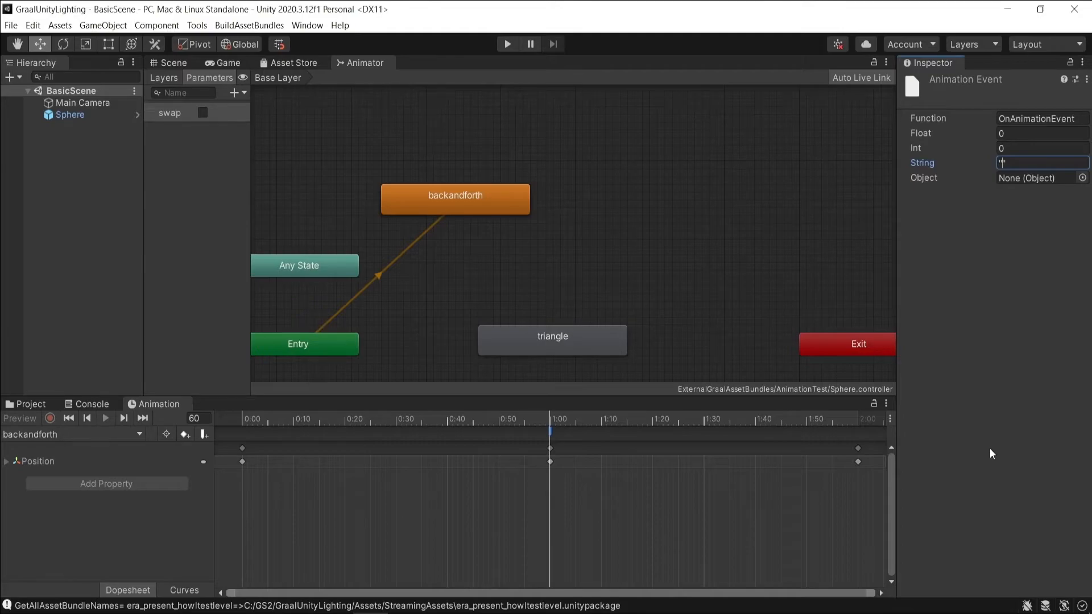
type("at the top")
key("shift+Tab")
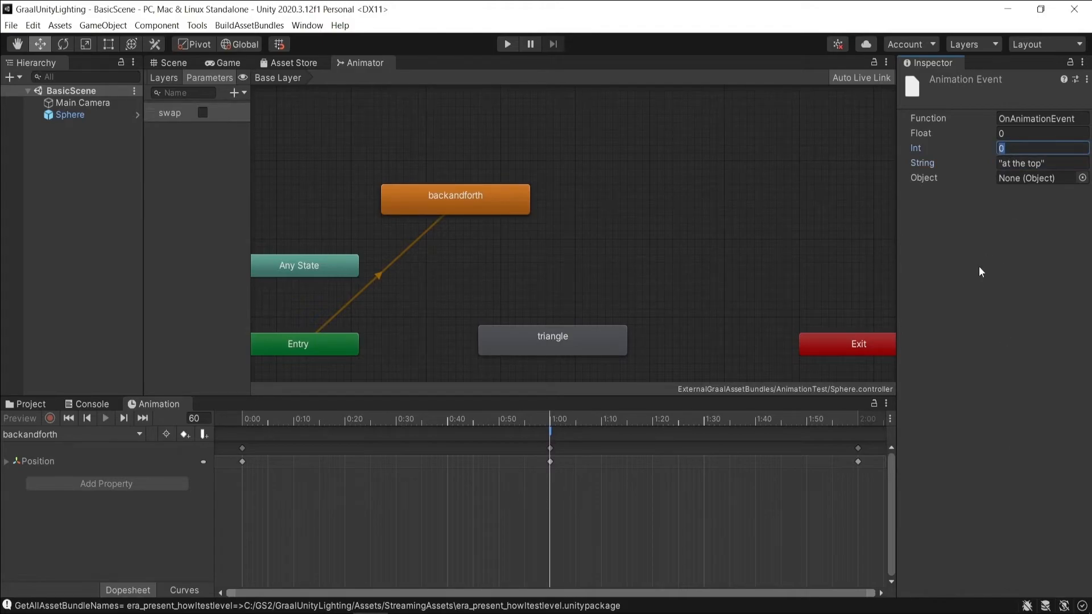
type("2")
Switch to the weapon script and add Quattro::EventHandler::AddOnAnimationHandlerTo(this.sphere); below the Play call.
key("alt+Tab")
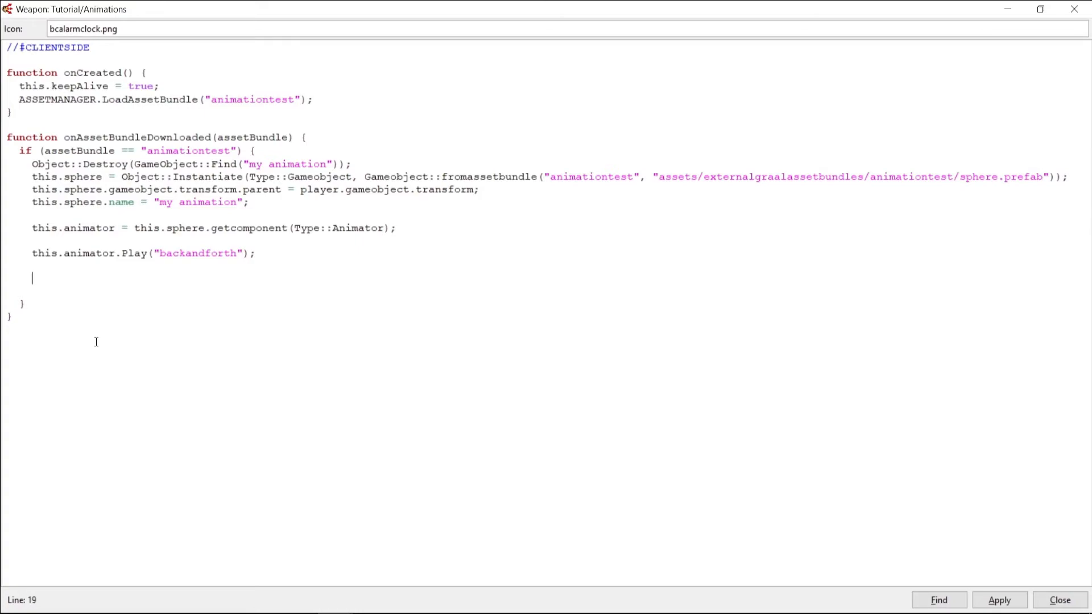
type("th")
key("BackSpace")
key("BackSpace")
type("Quattro::EventHandler::AddOnAnimationHandlerTo(this.sphere);")
key("Return")
Add this.catcheventobject(this.sphere, "OnAnimationEvent", "test"); on the line after the handler call.
type("this.catcheventobject(this.sphere, \"onAnimationEvent")
left_click(268, 291)
key("BackSpace")
type("O")
left_click(370, 292)
type(", \"test\");")
Add a function test(go, args) containing player.chat = args; below the onAssetBundleDownloaded function.
key("Down")
key("Down")
key("Down")
key("Return")
key("Return")
type("function test(go, args) {")
key("Return")
type("player.chat = args;")
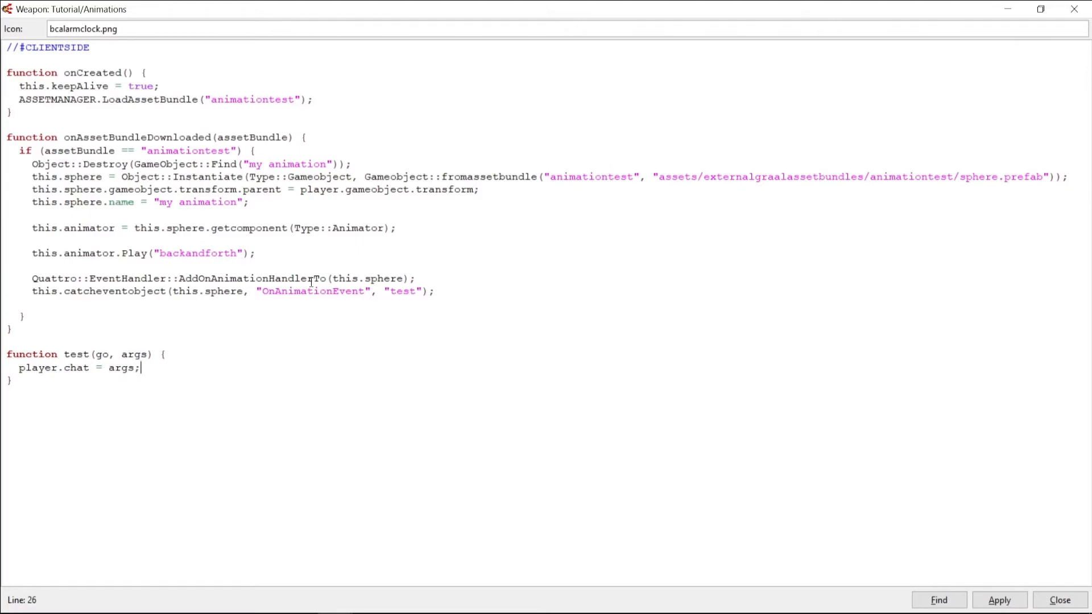
left_click(112, 380)
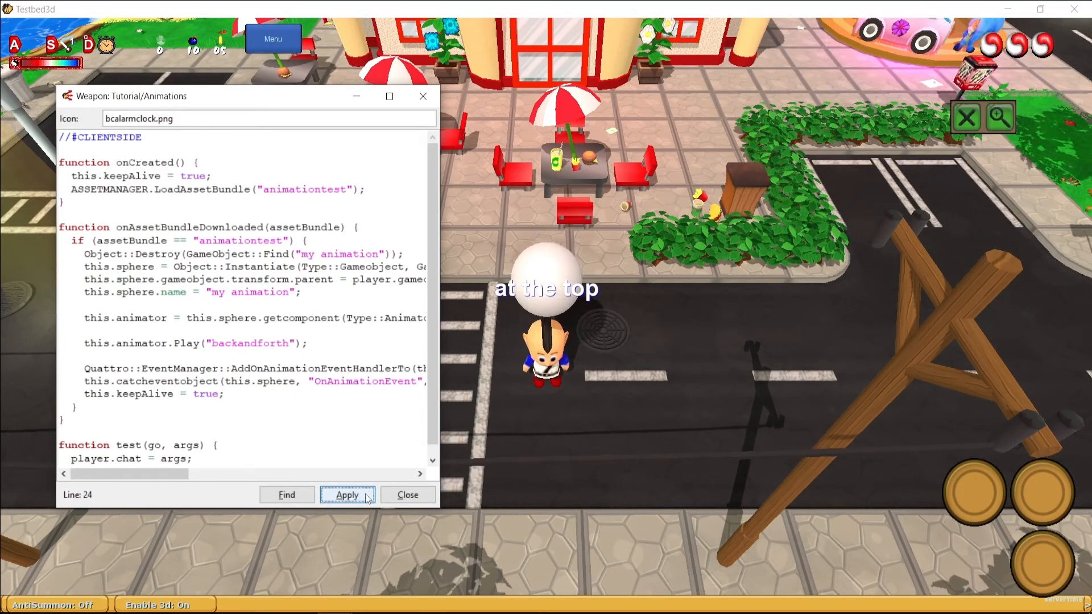
Change the player.chat value in the test function to go.name and apply the script.
scroll(340, 438, "down", 1)
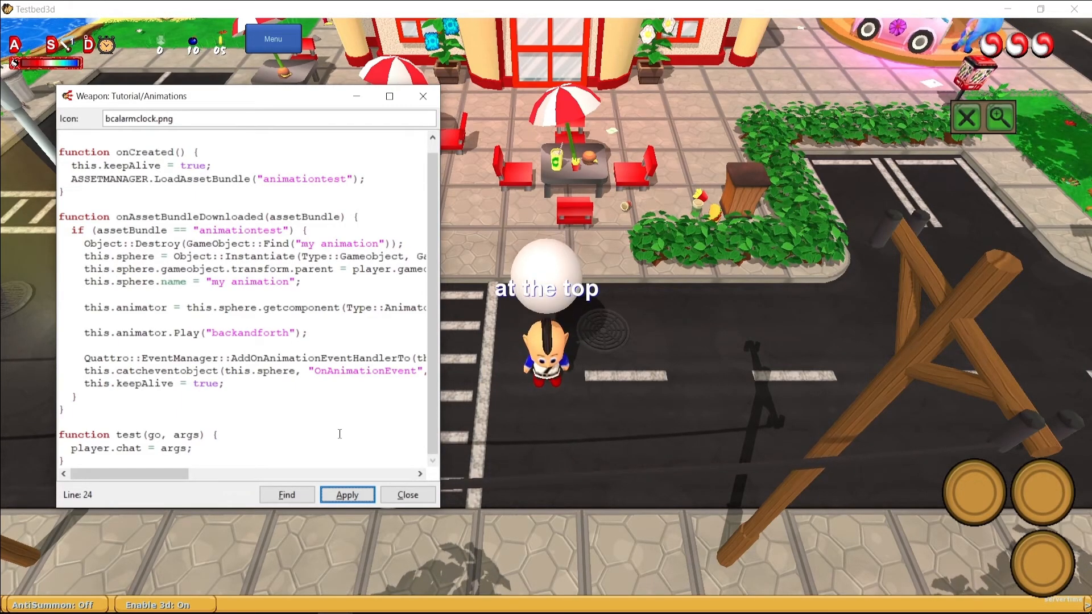
double_click(168, 448)
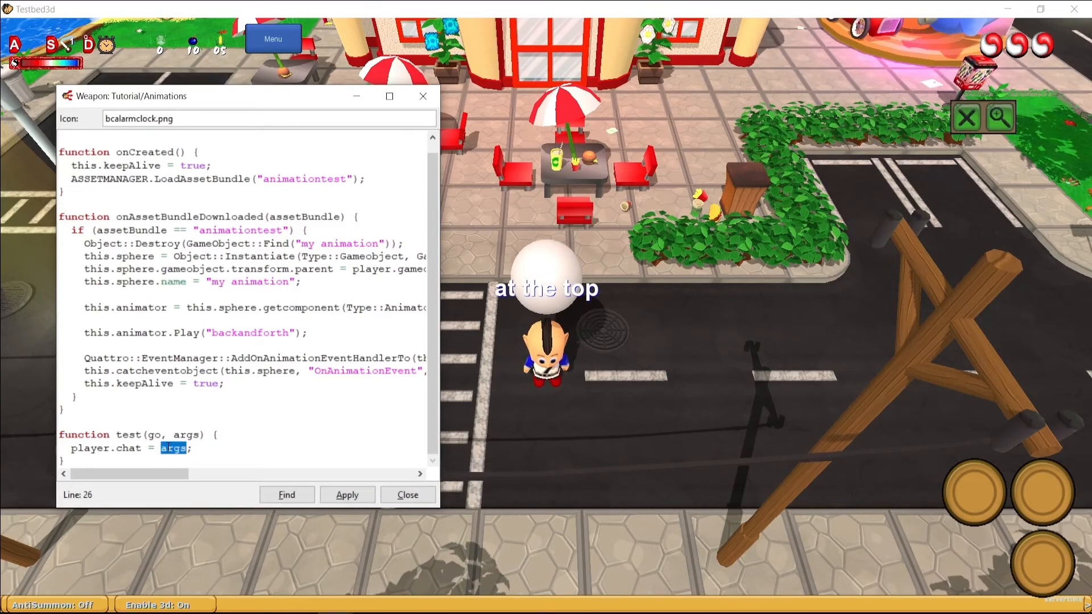
type("go.name")
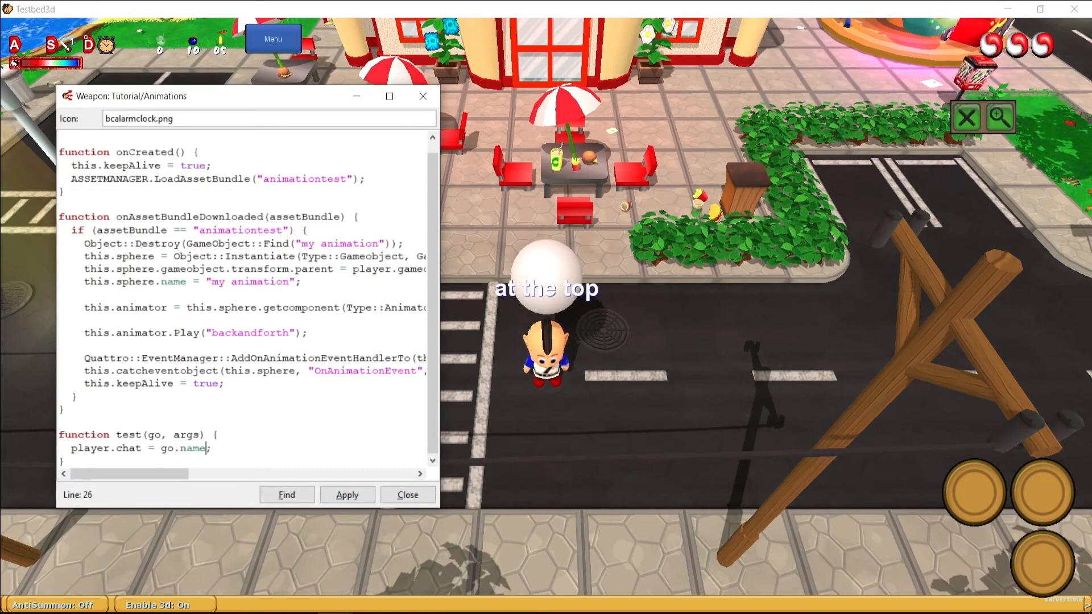
key("alt+a")
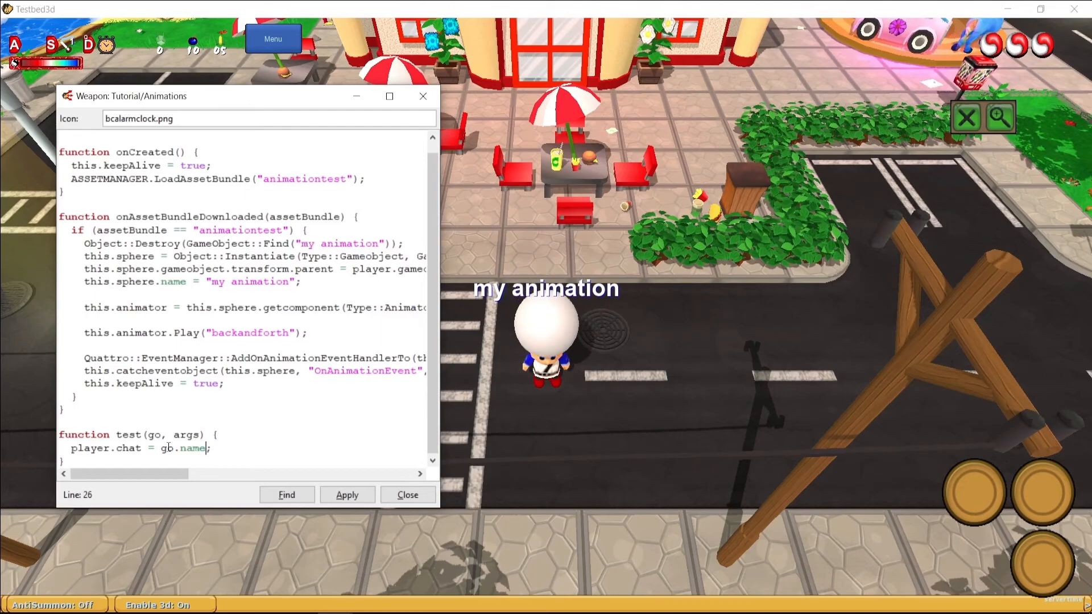
Replace the player.chat line in the test function with Object::Destroy(go);.
key("Right")
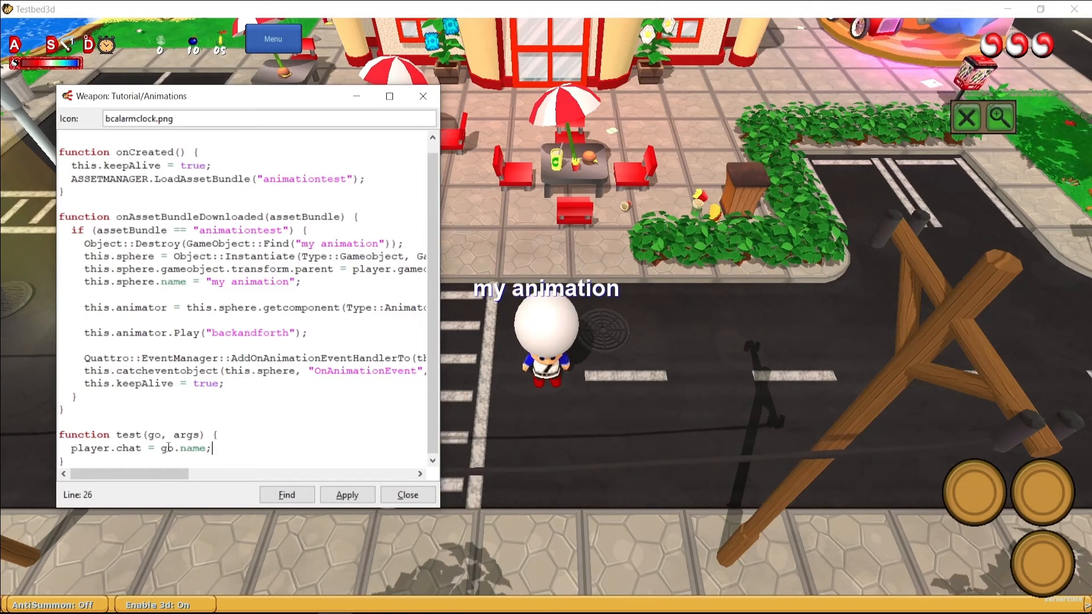
key("shift+Left")
key("shift+Left")
key("shift+Left")
key("shift+Left")
key("shift+Left")
key("shift+Left")
key("shift+Left")
key("shift+Left")
key("shift+Left")
key("shift+Left")
key("shift+Left")
key("shift+Left")
key("shift+Left")
key("shift+Left")
key("shift+Left")
key("shift+Left")
key("shift+Left")
key("shift+Left")
key("shift+Left")
key("shift+Left")
type("Objec")
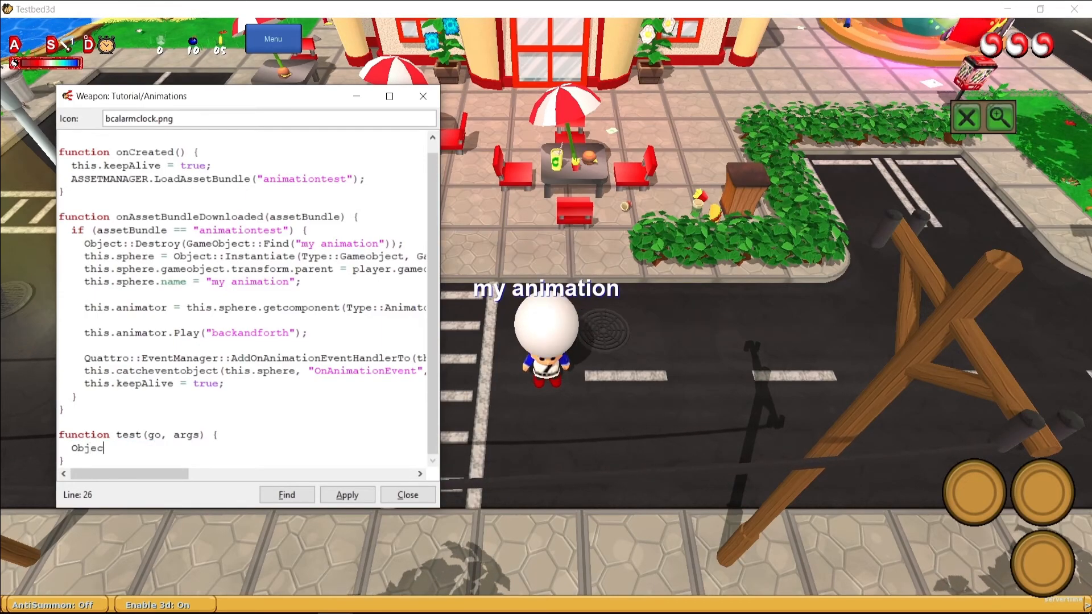
type("t::Destroy(go);")
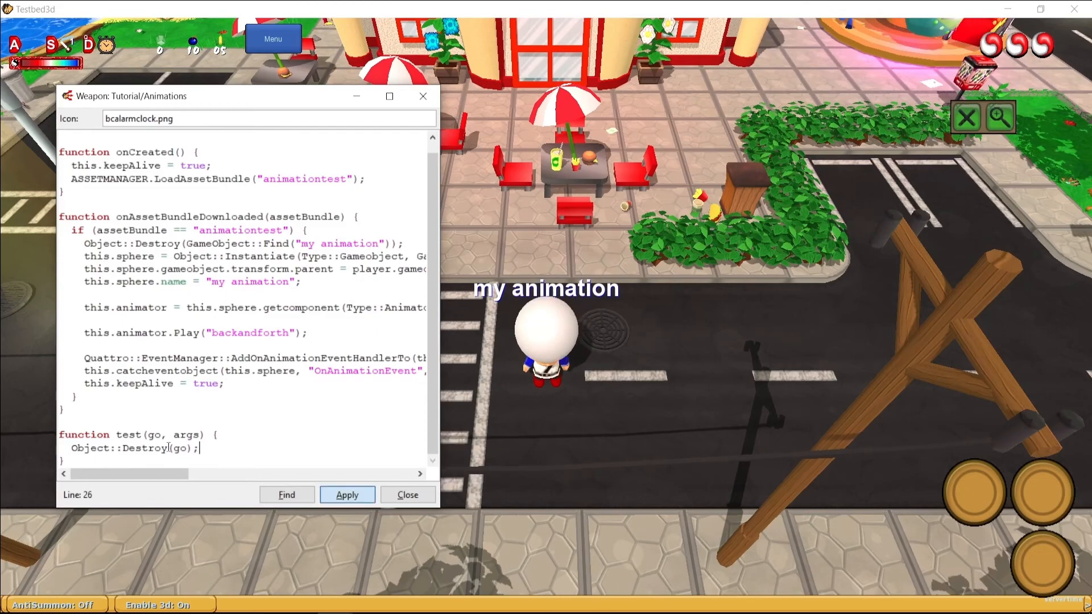